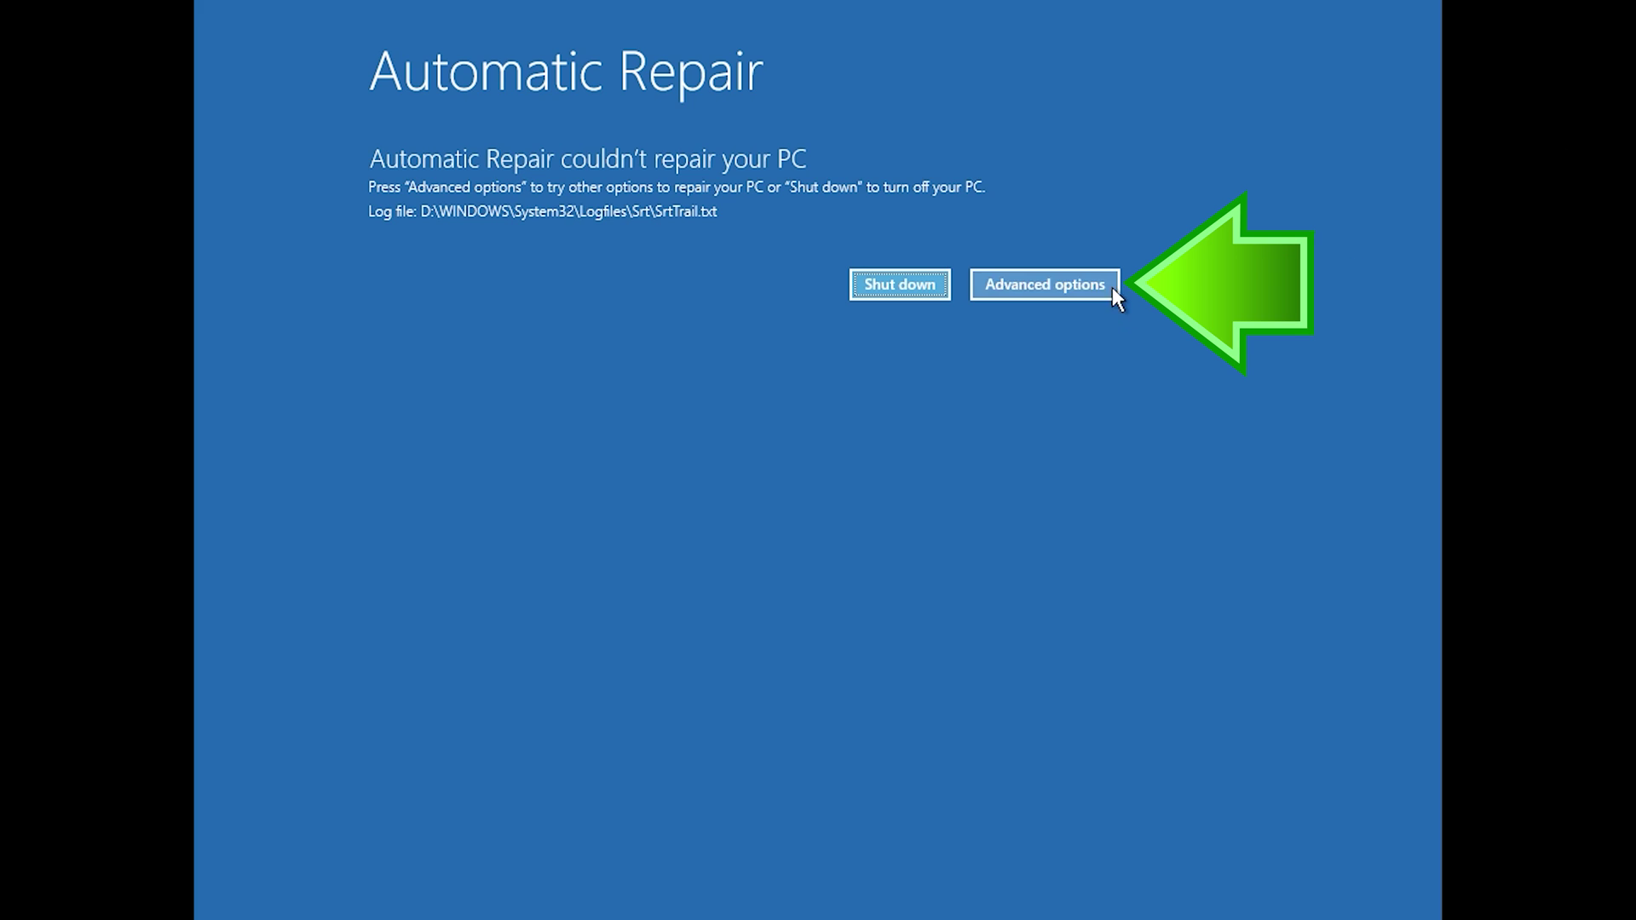
Run Startup Repair from Troubleshoot > Advanced options, signing in with the user account's password
left_click(1039, 284)
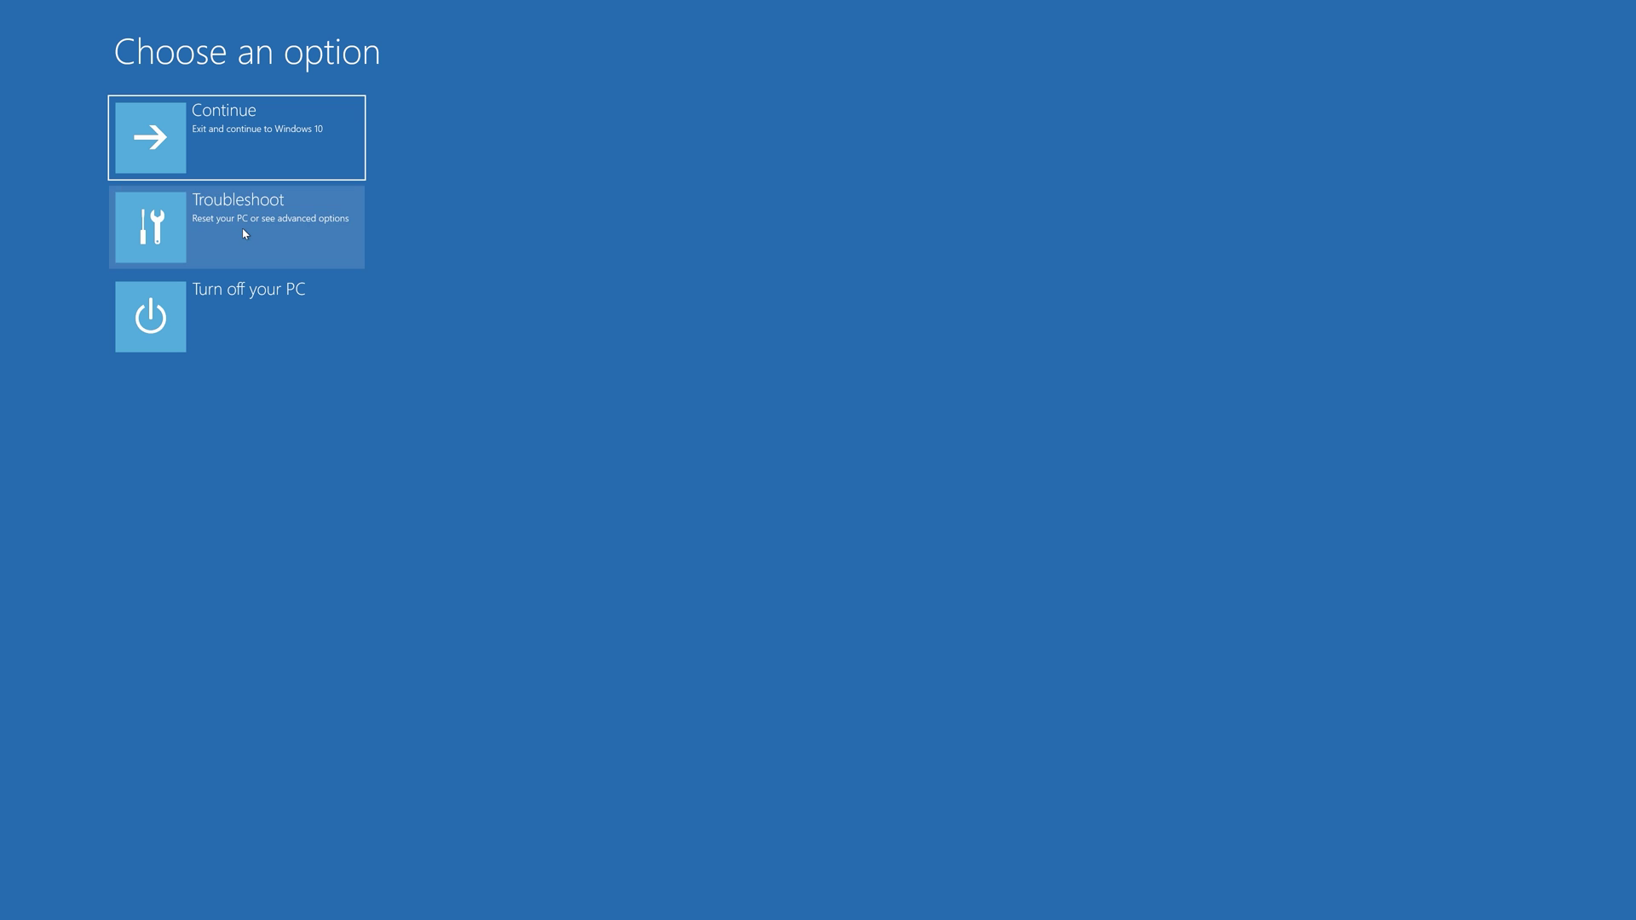
left_click(243, 229)
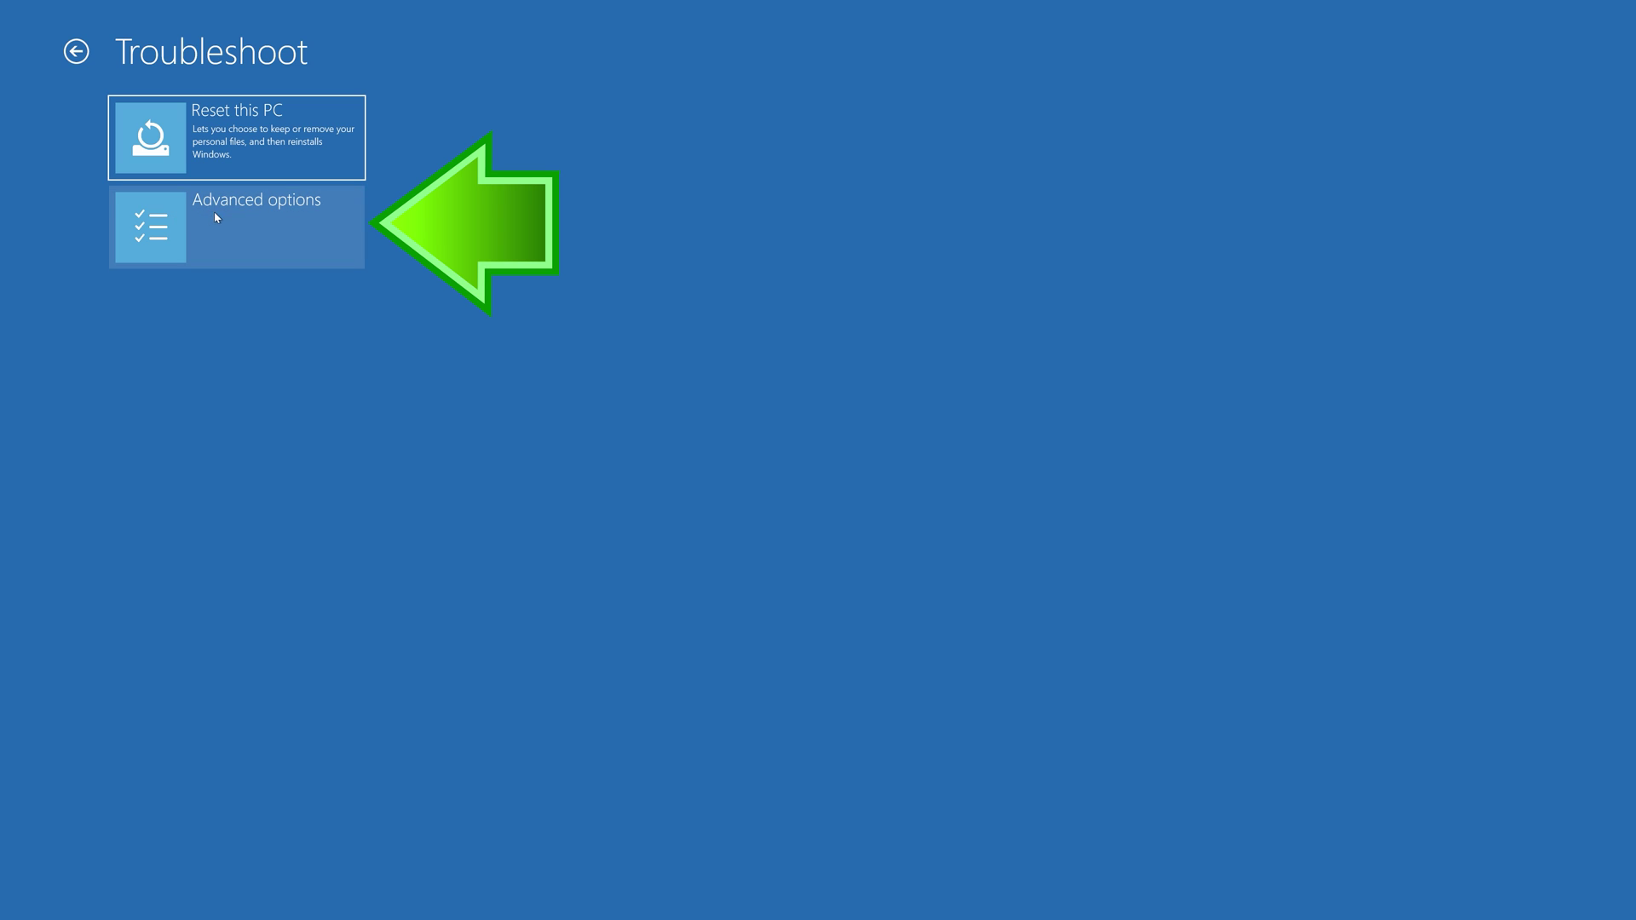
left_click(278, 229)
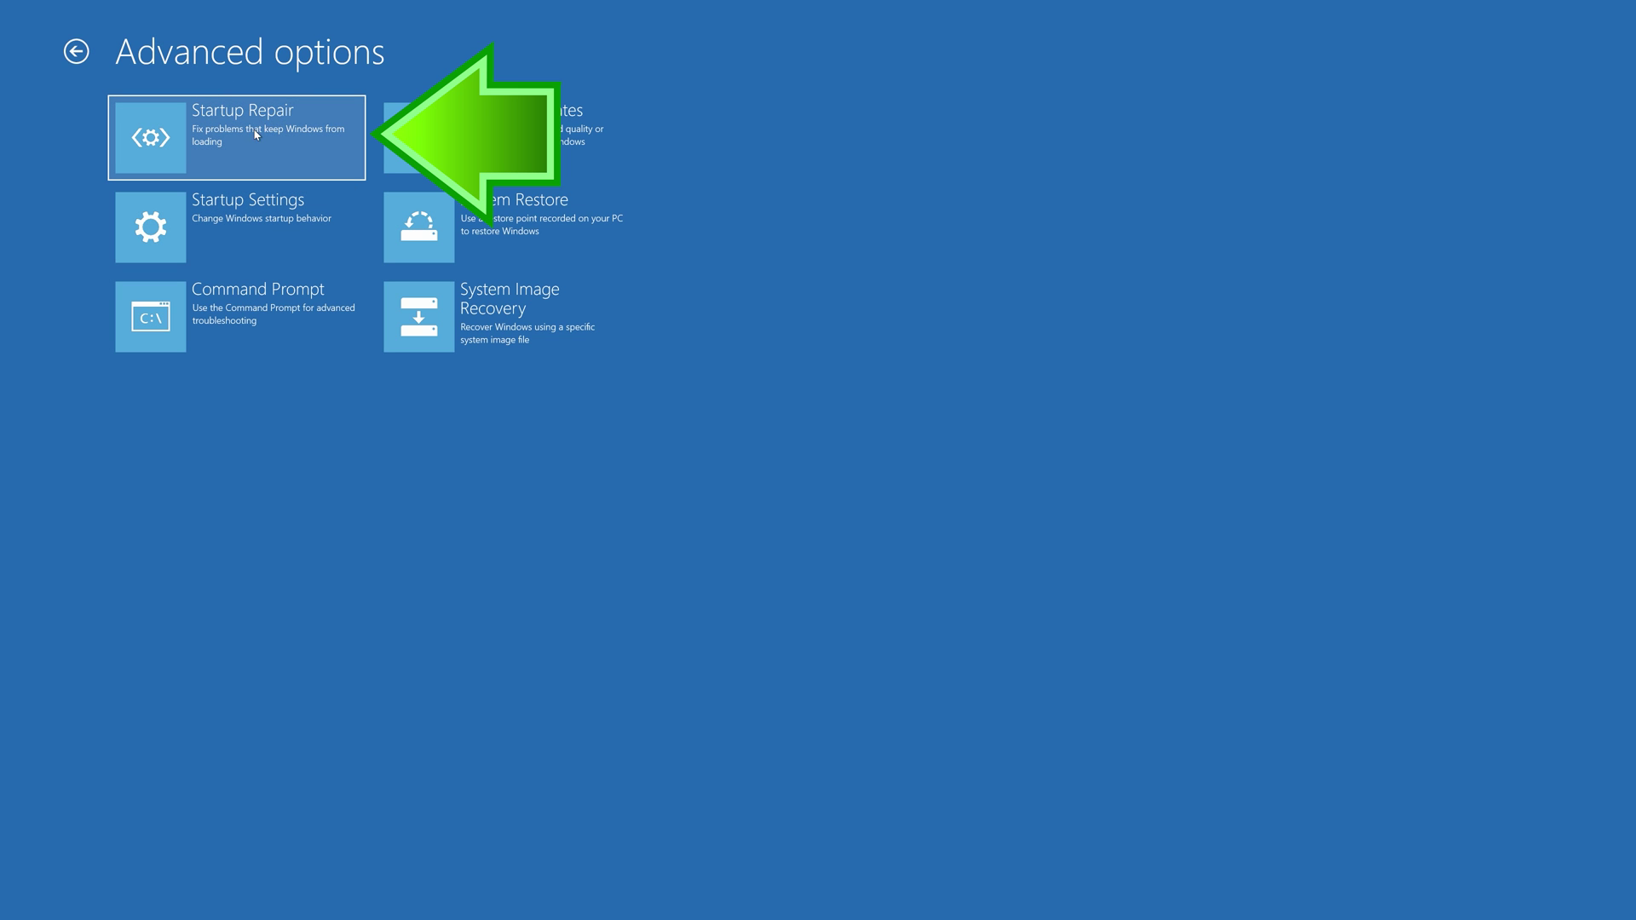
left_click(213, 158)
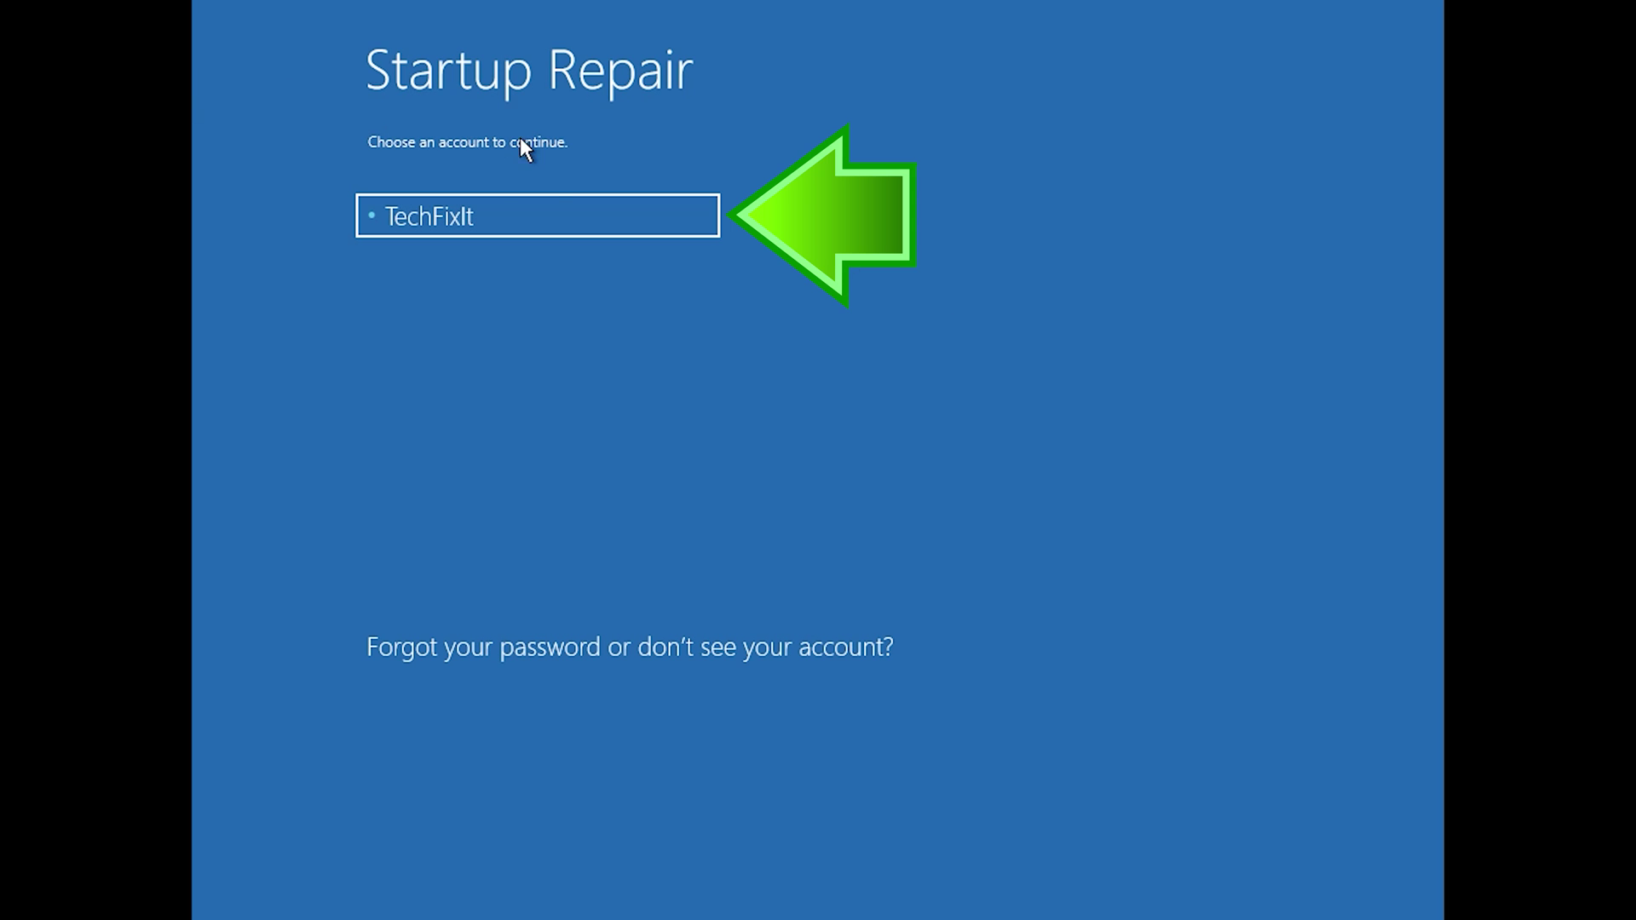
left_click(612, 223)
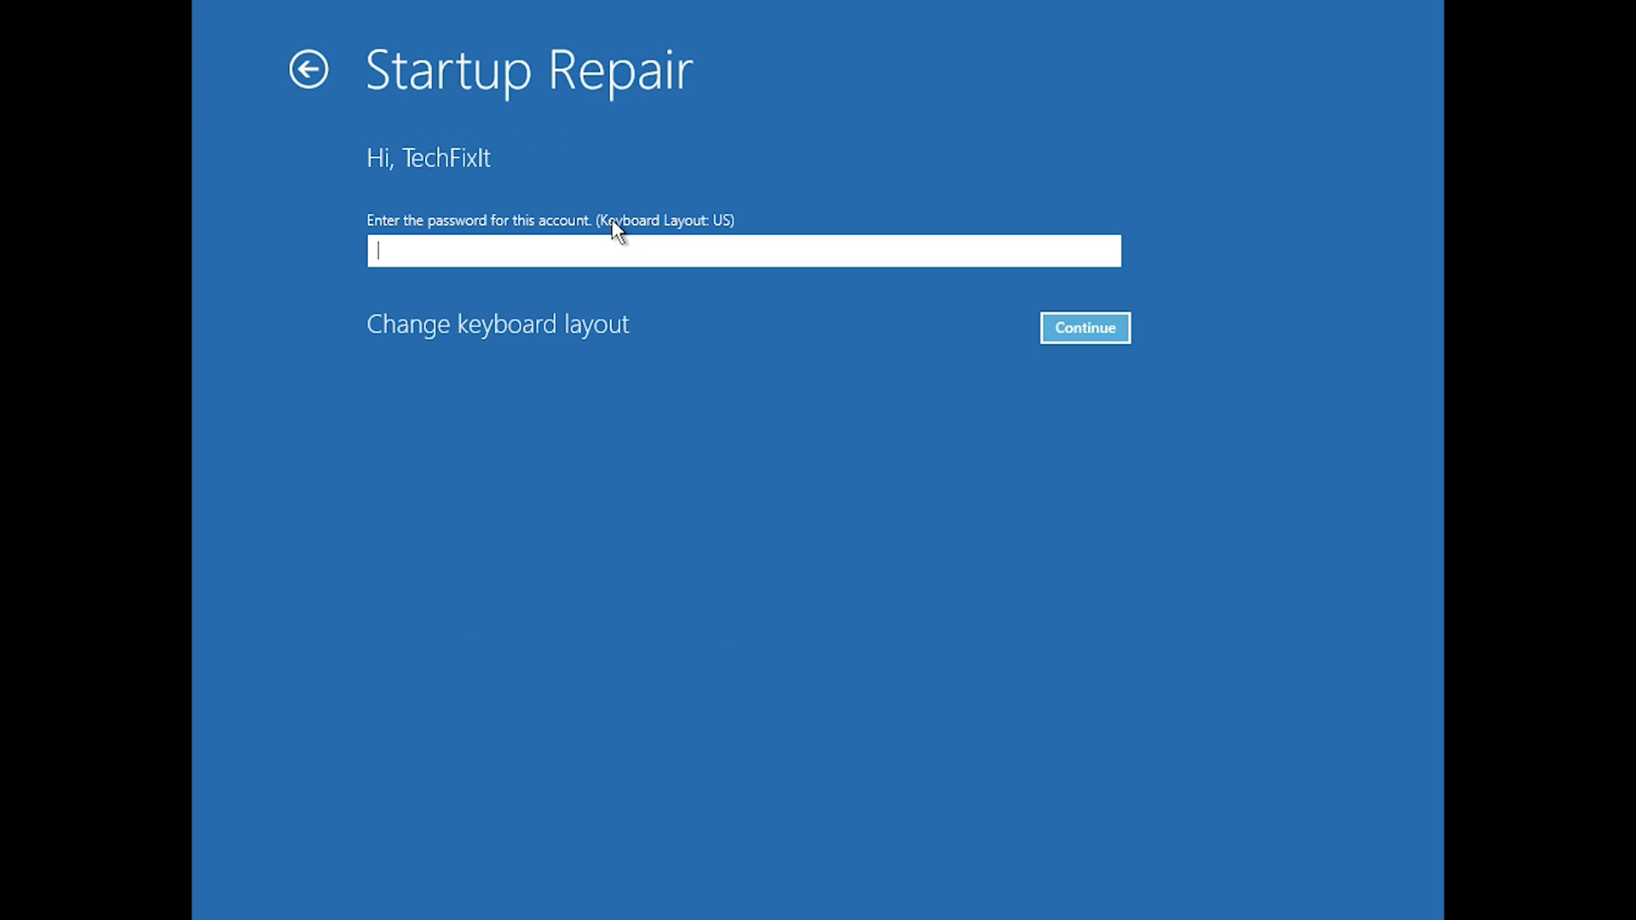
left_click(1098, 329)
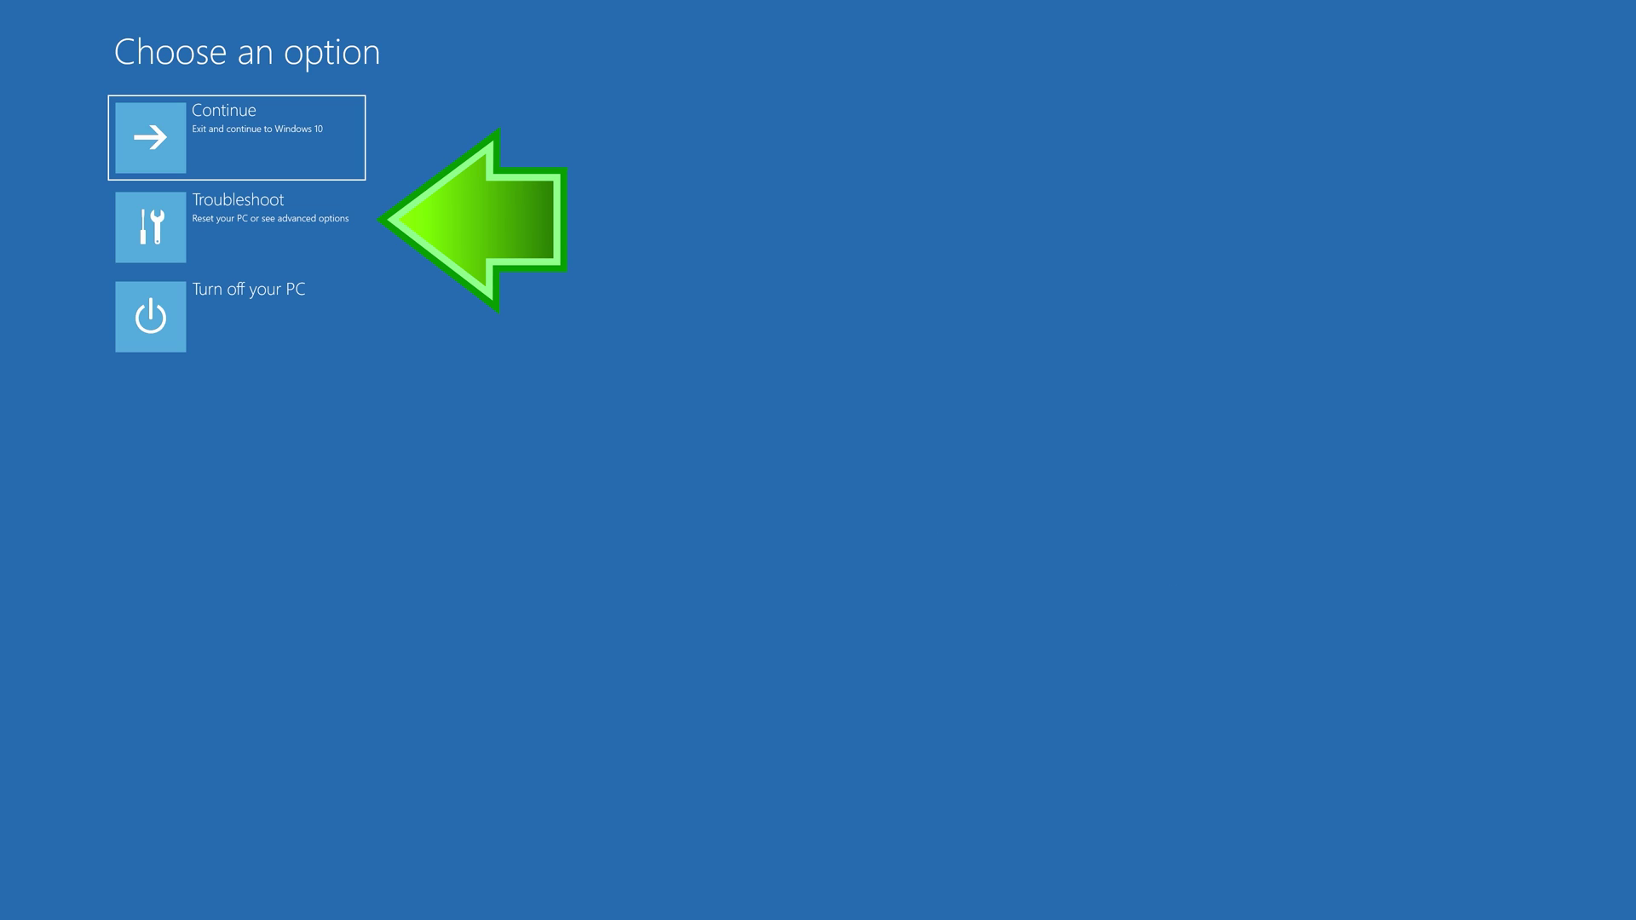
Launch System Restore from Troubleshoot > Advanced options and sign in with the user account
left_click(245, 241)
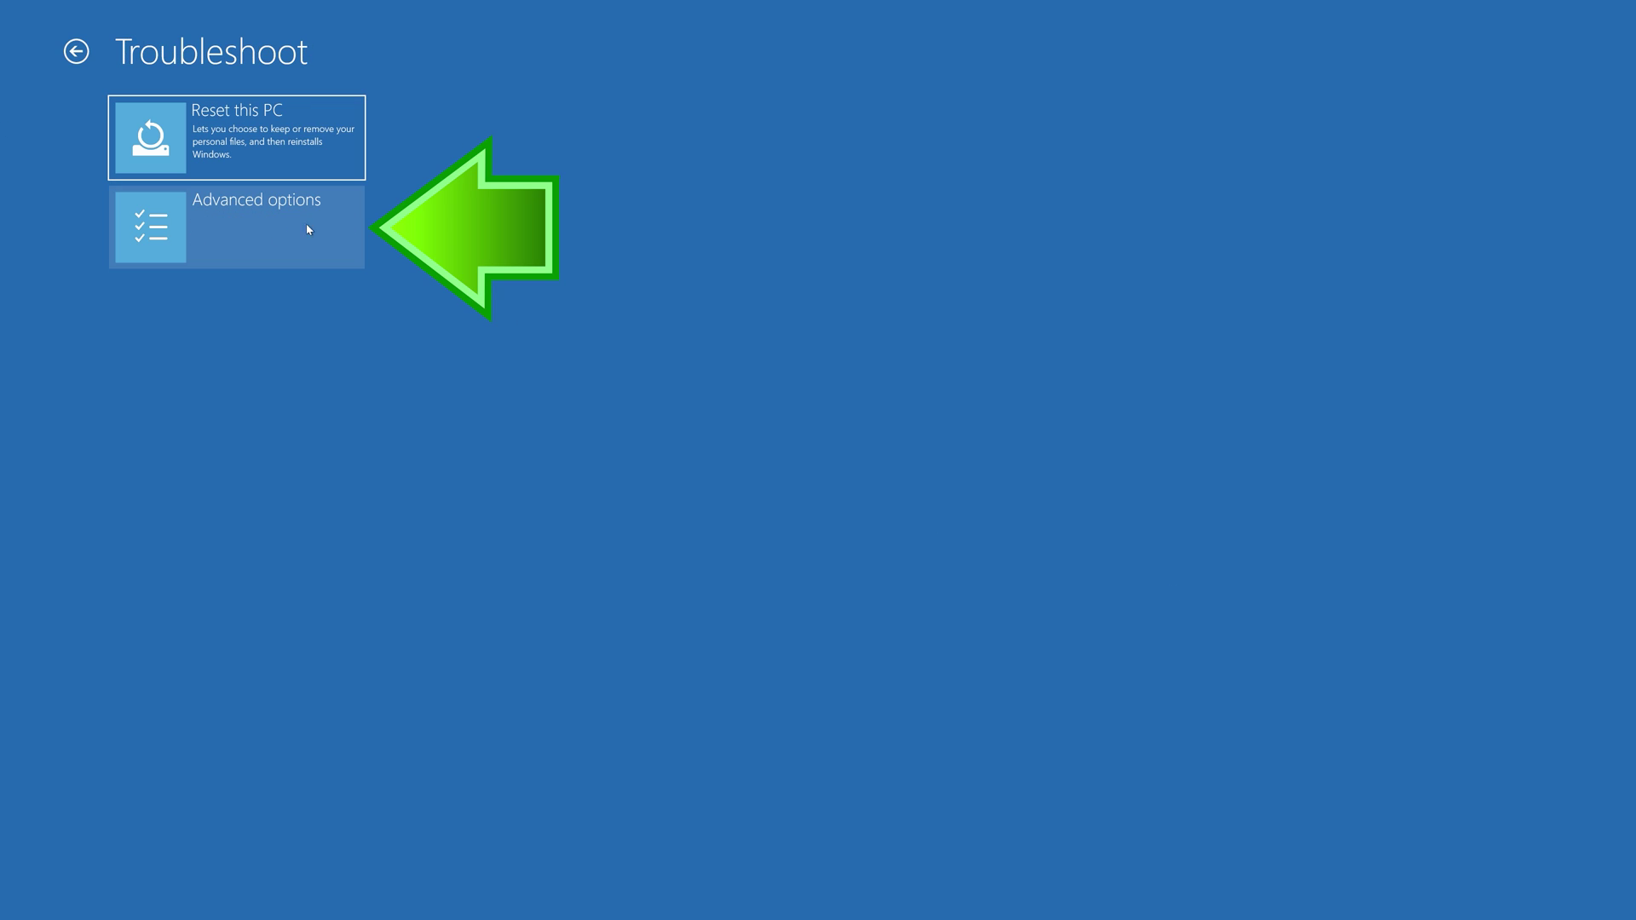
left_click(255, 242)
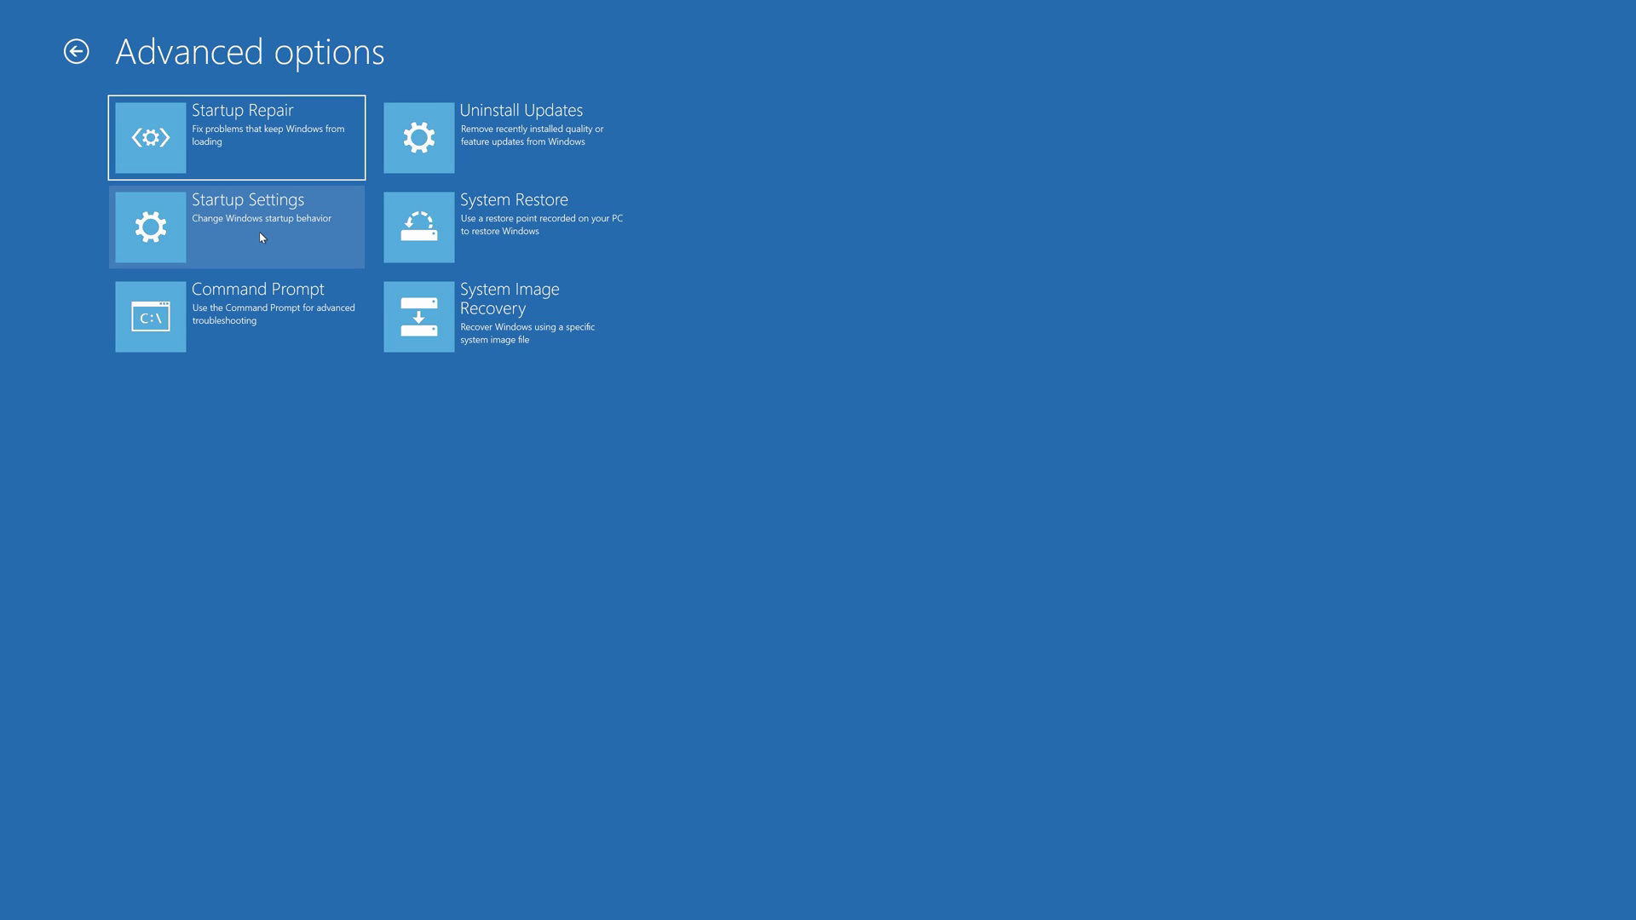
left_click(537, 249)
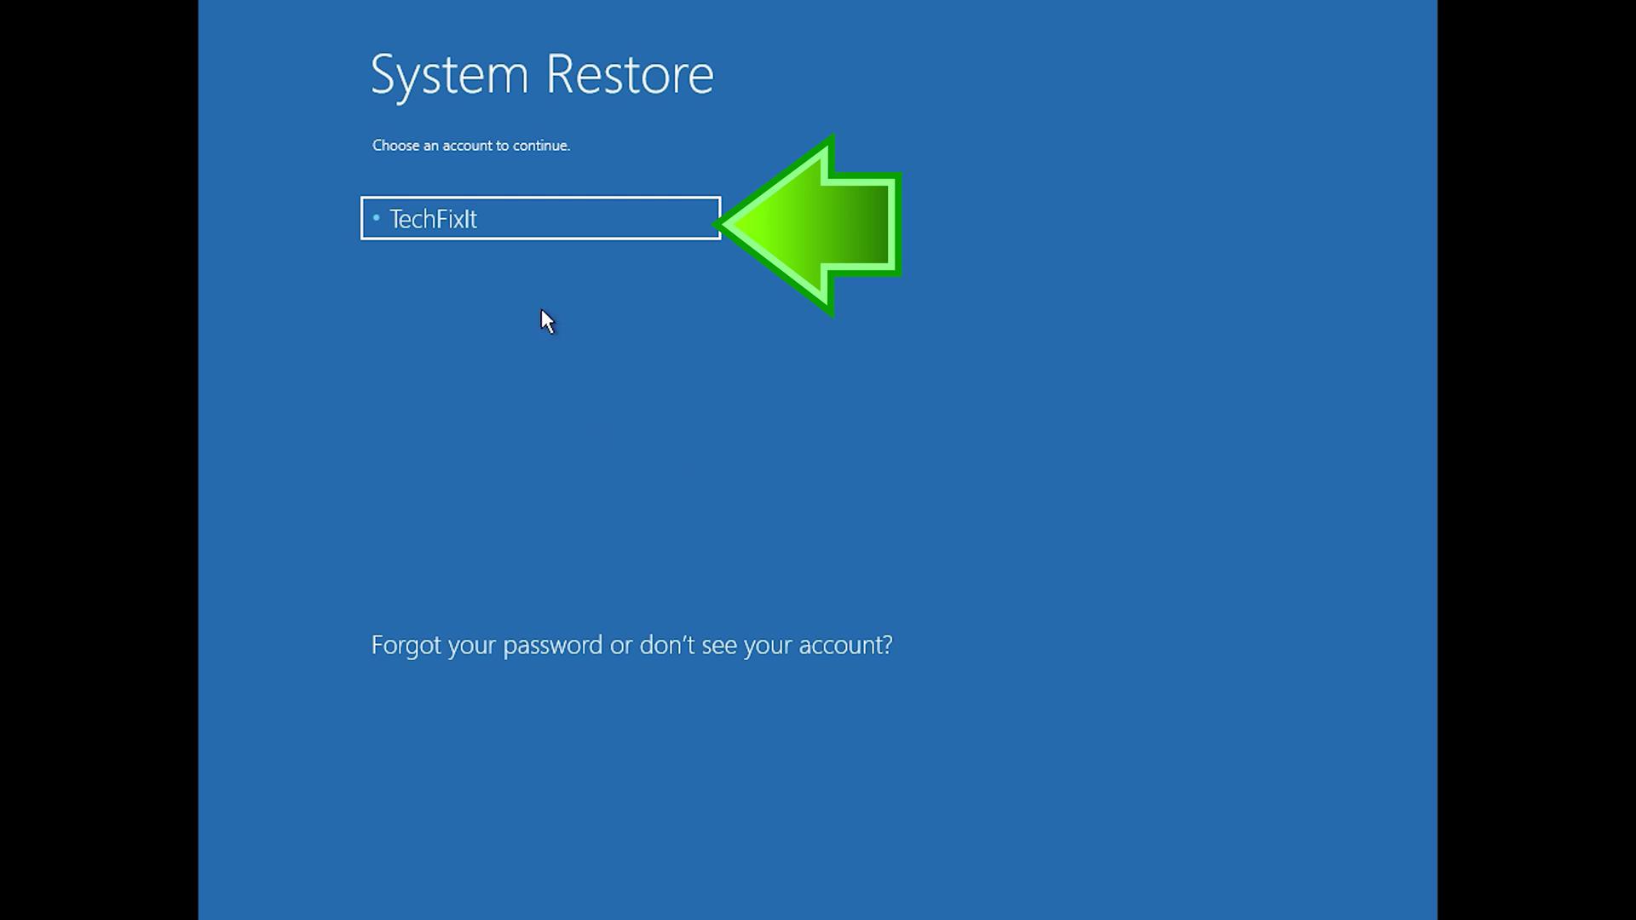
left_click(559, 223)
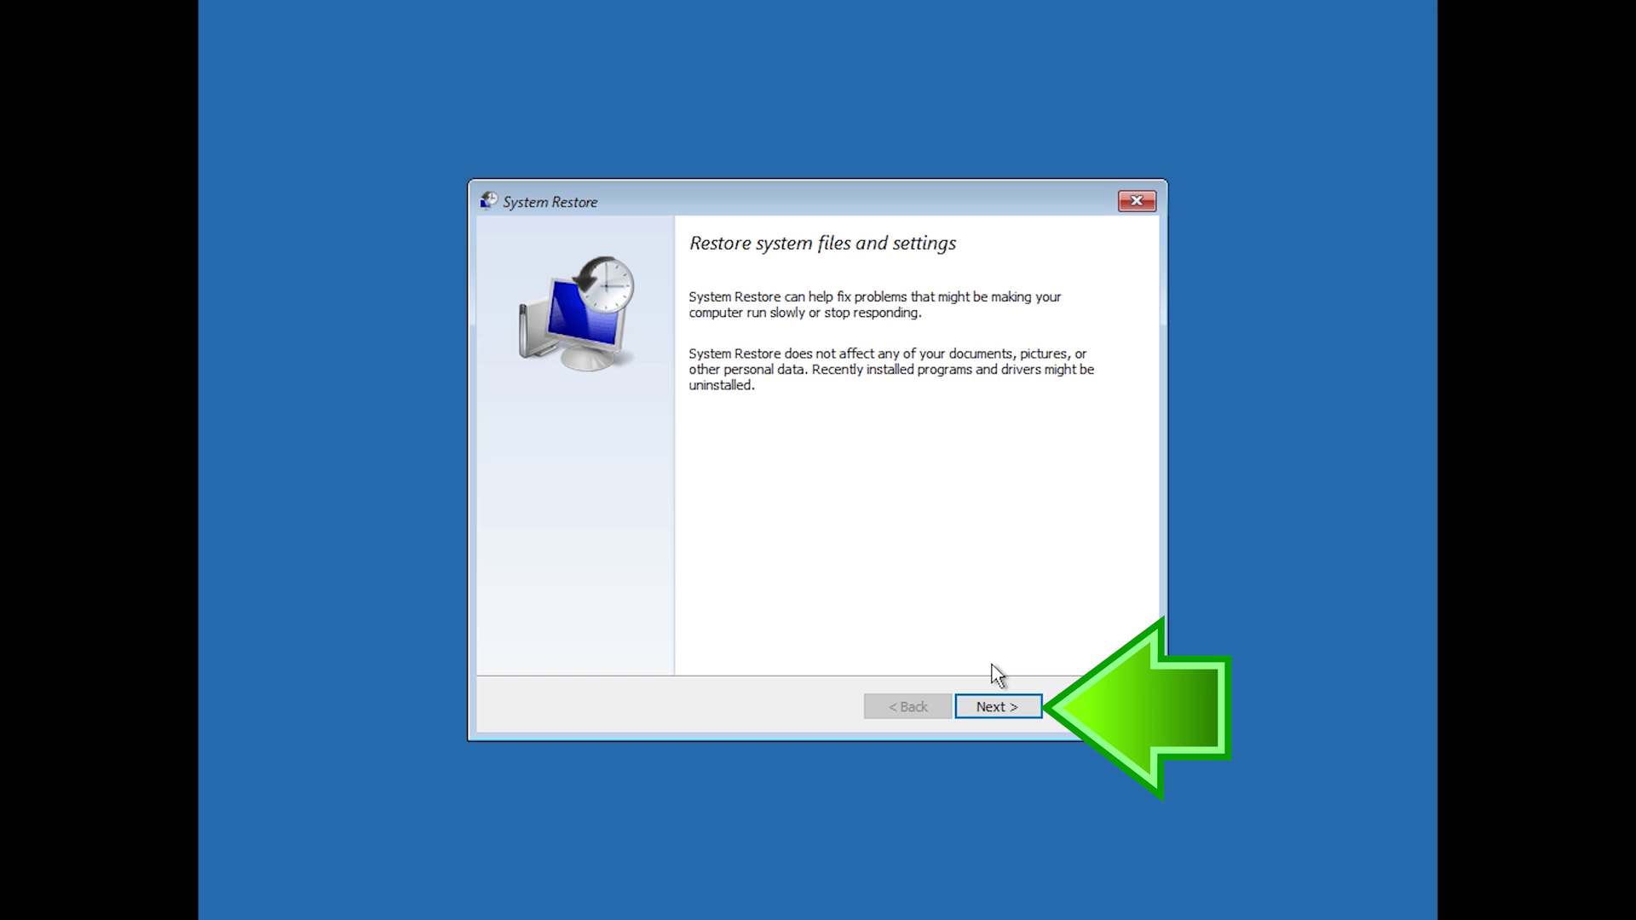
Restore Windows to the 1/10/2020 12:21:42 AM restore point, restart, and dismiss the success message
left_click(999, 707)
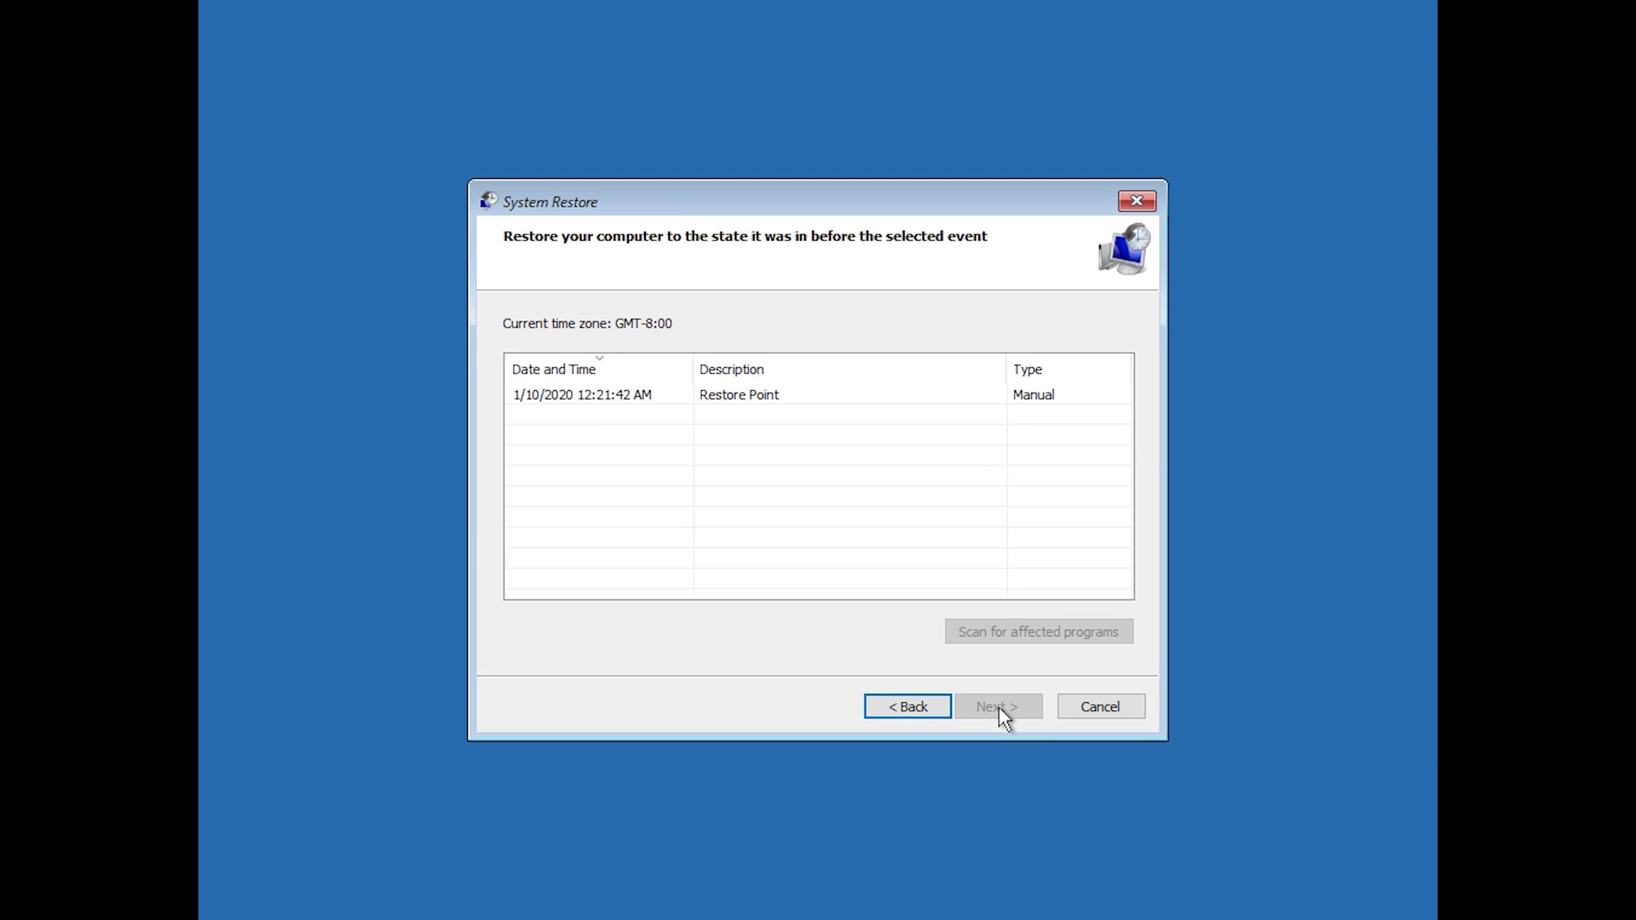
left_click(587, 400)
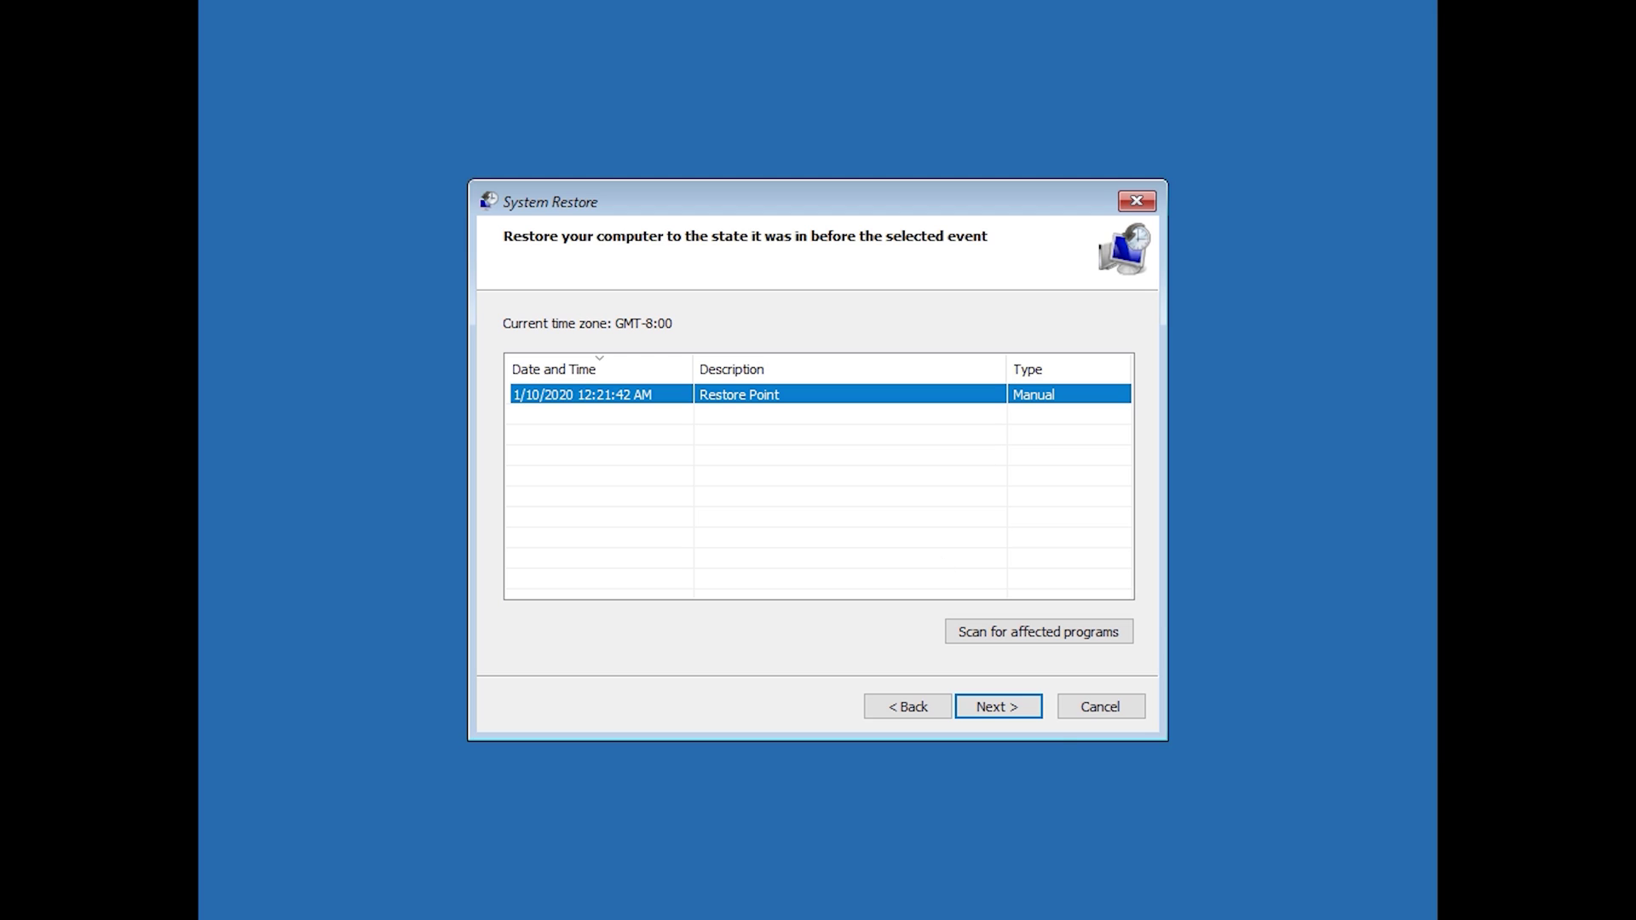
left_click(1005, 714)
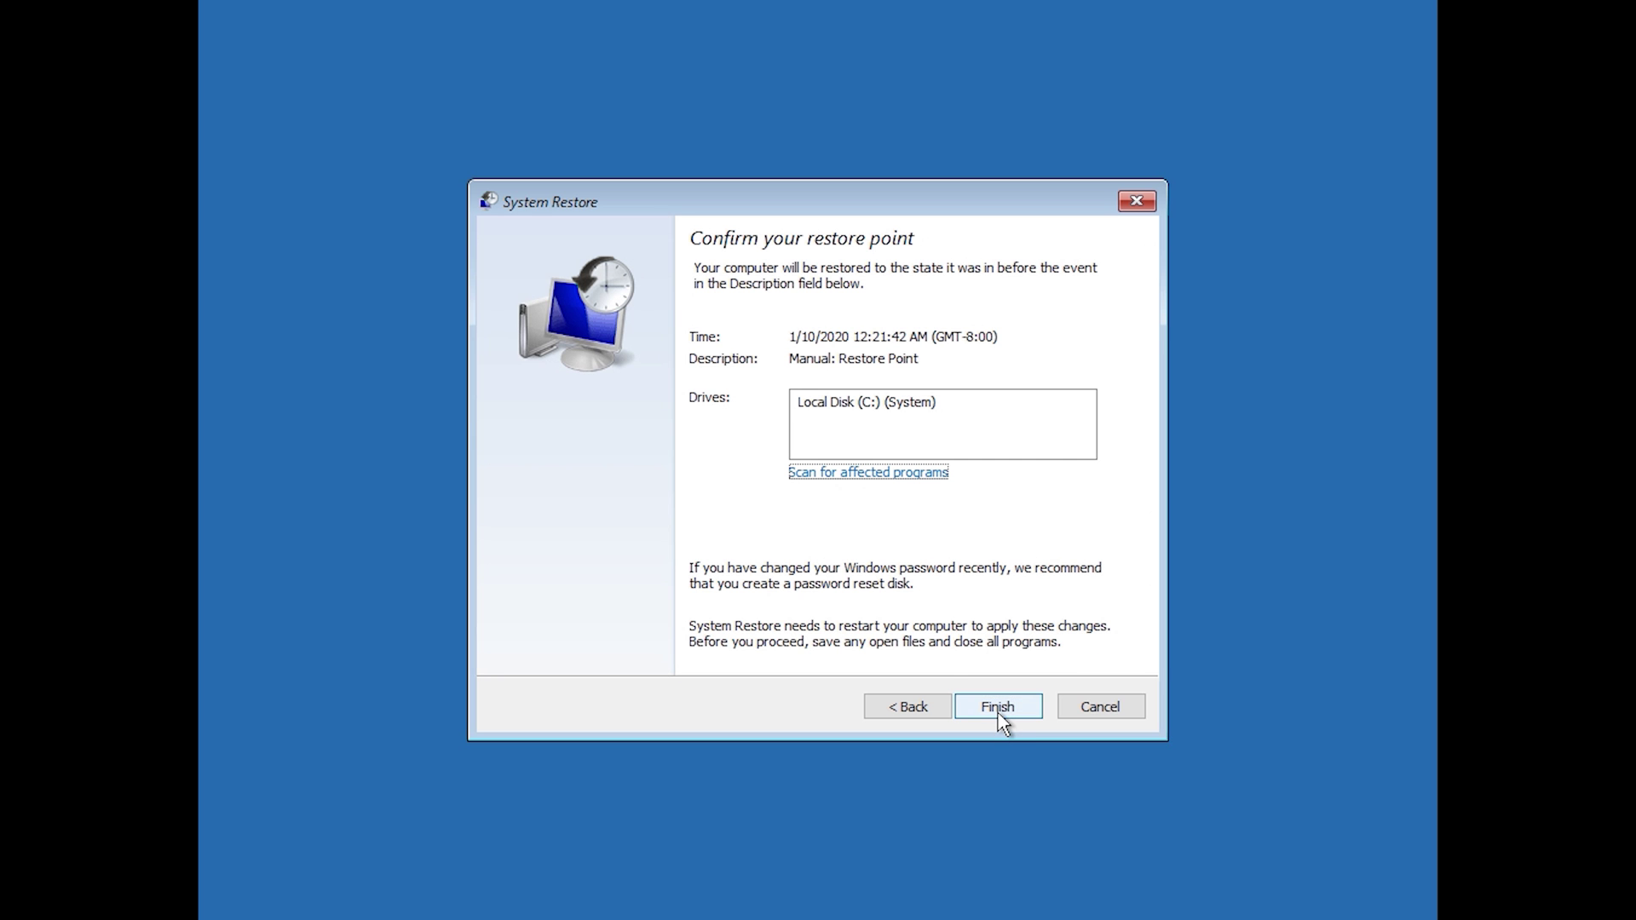
left_click(1000, 714)
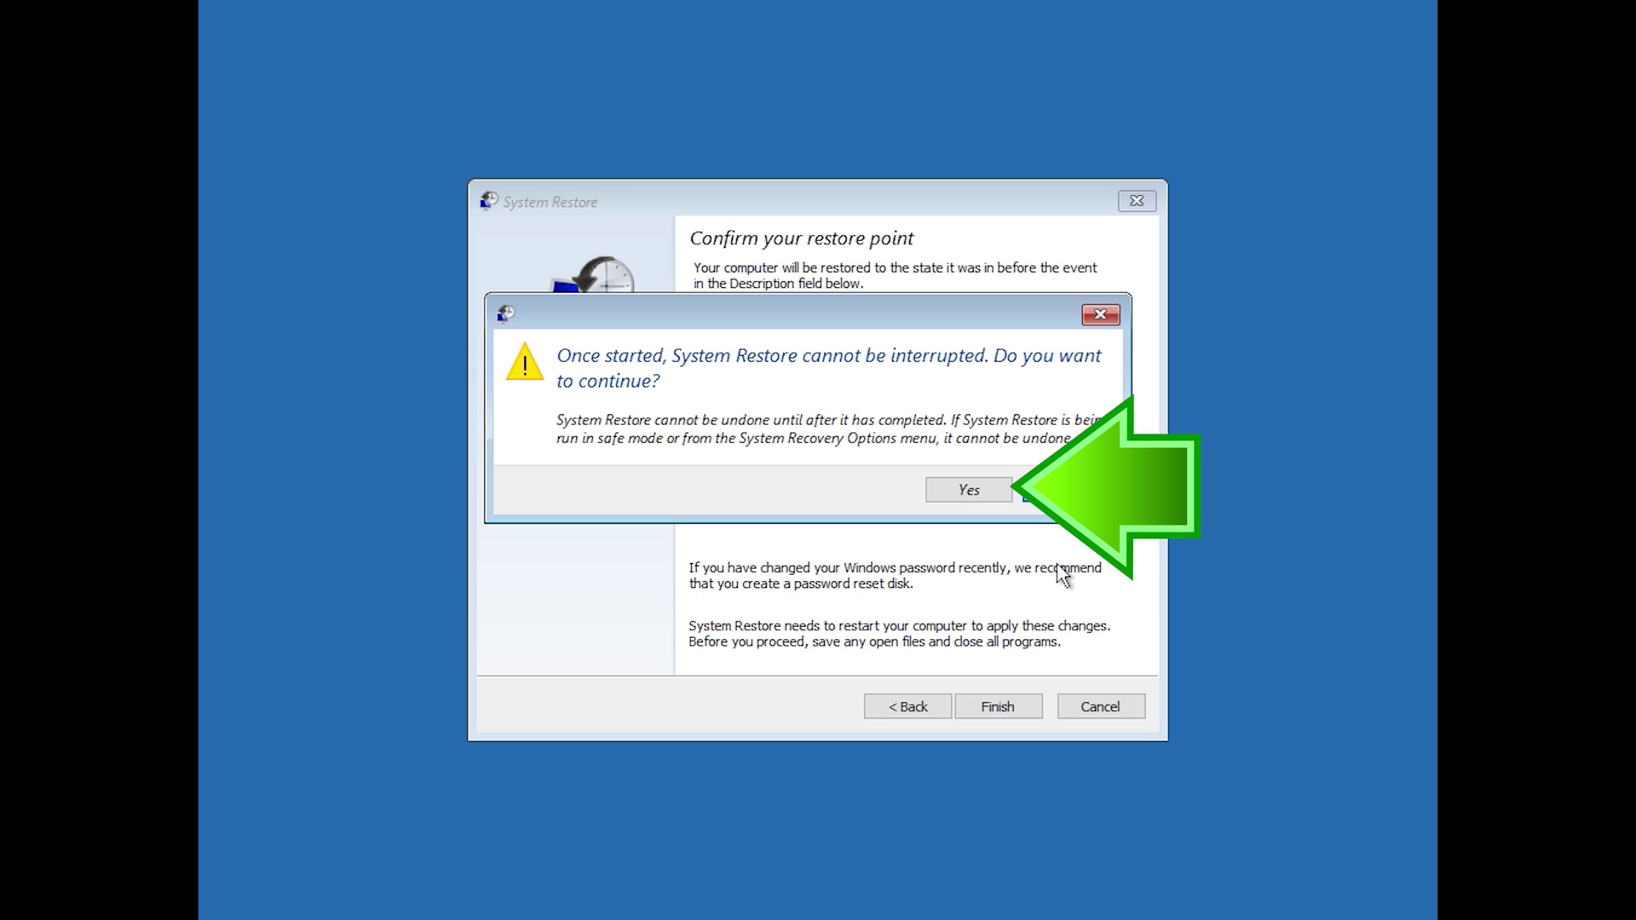
left_click(967, 499)
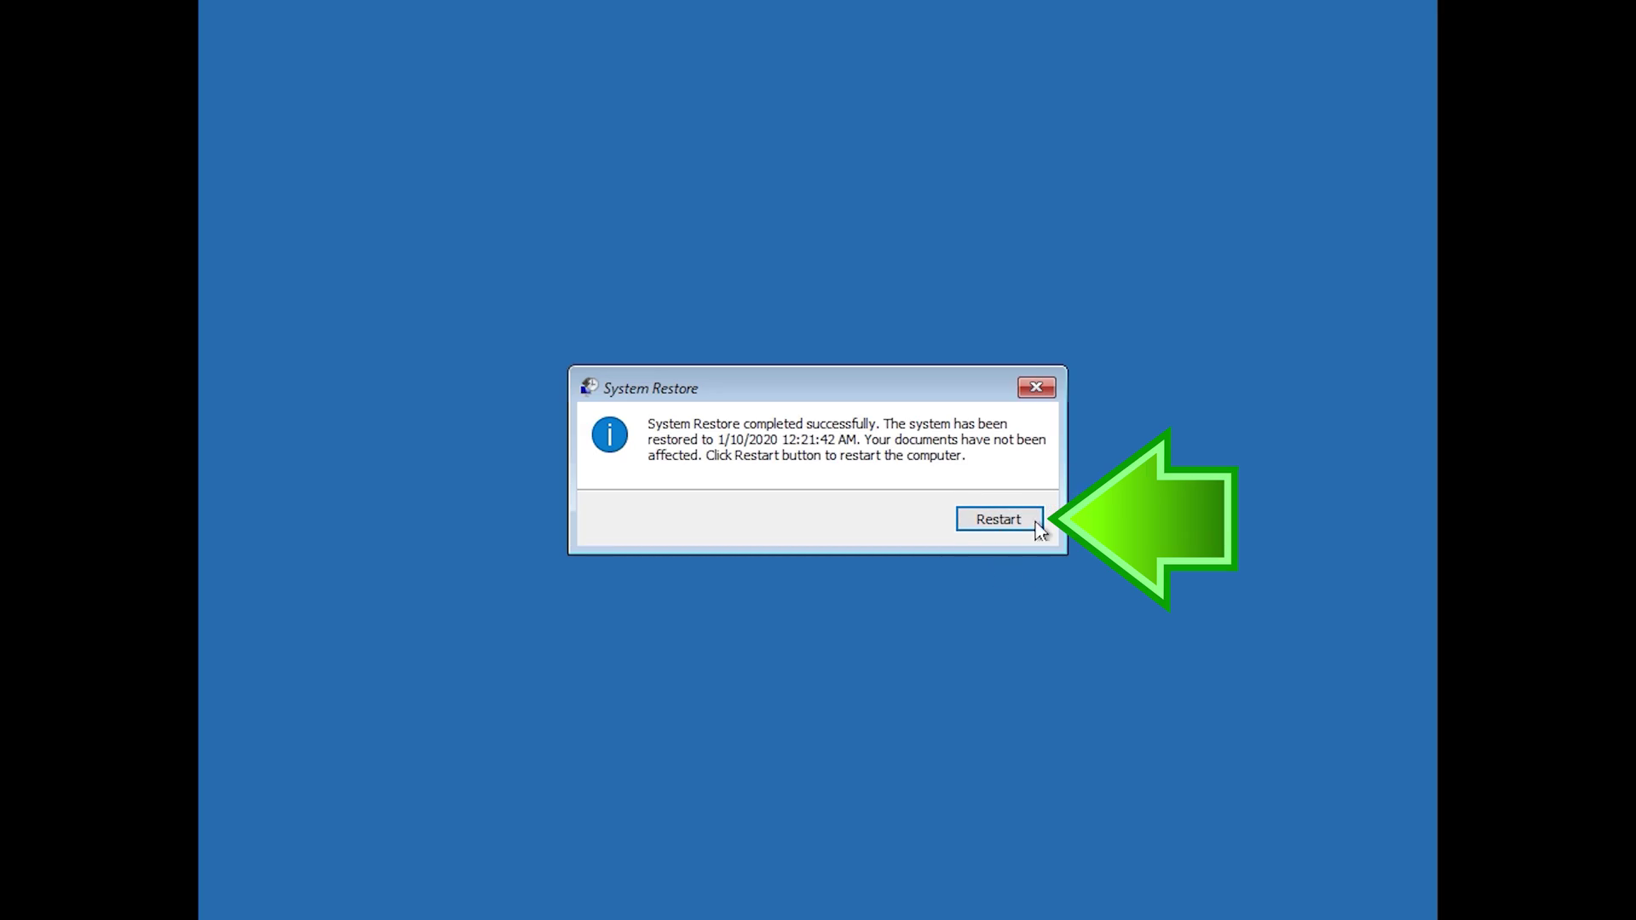
left_click(984, 527)
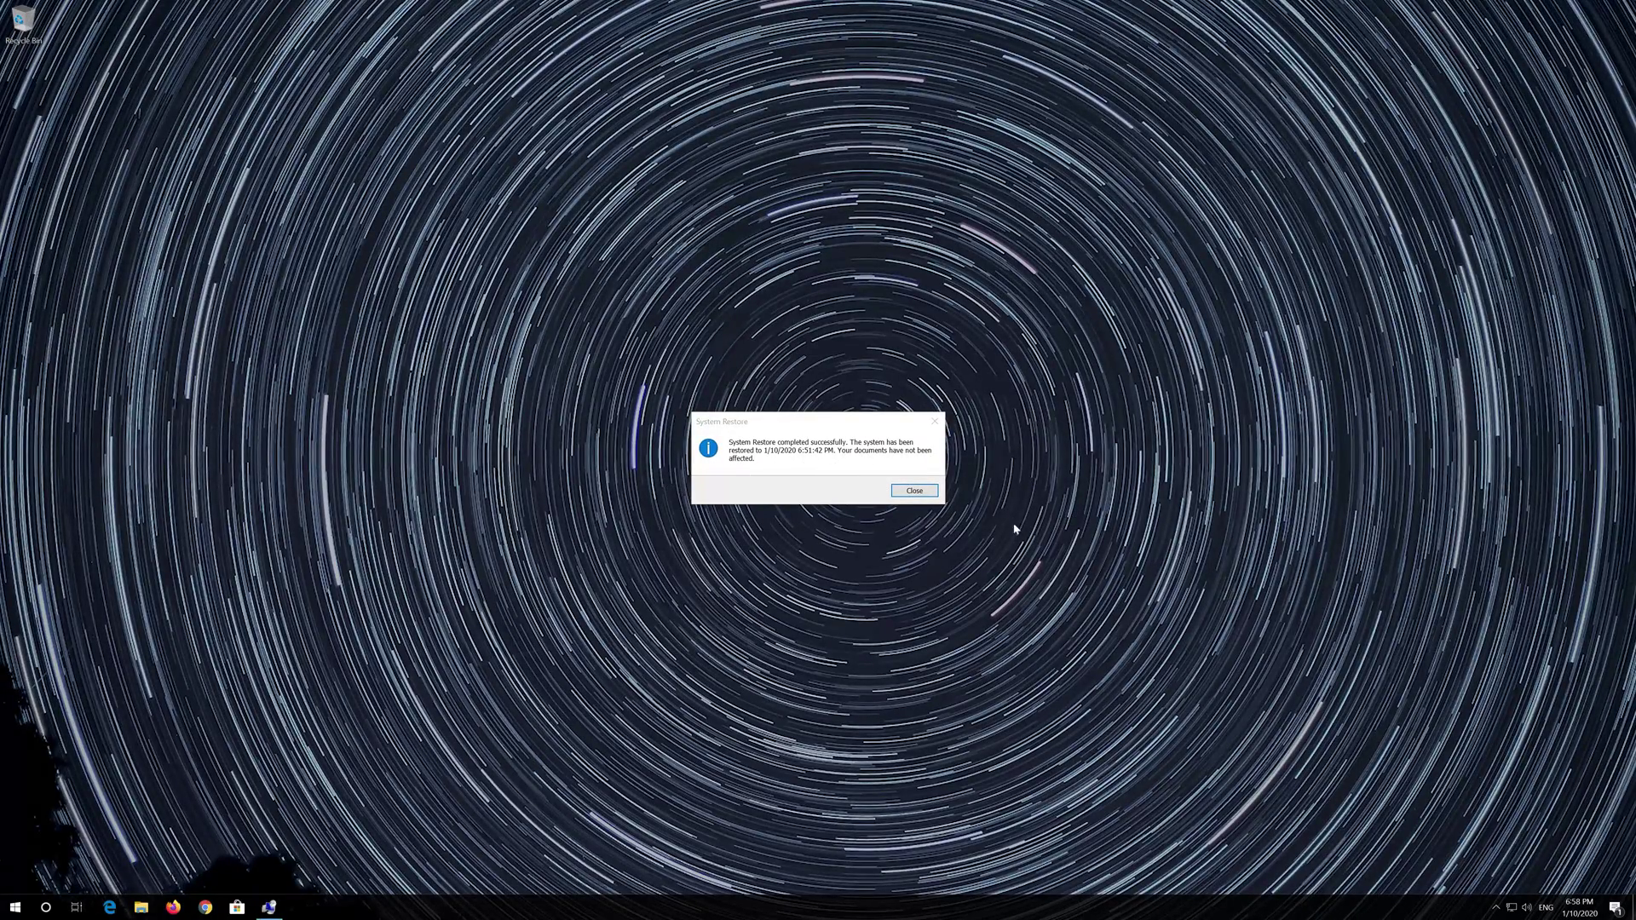
left_click(913, 491)
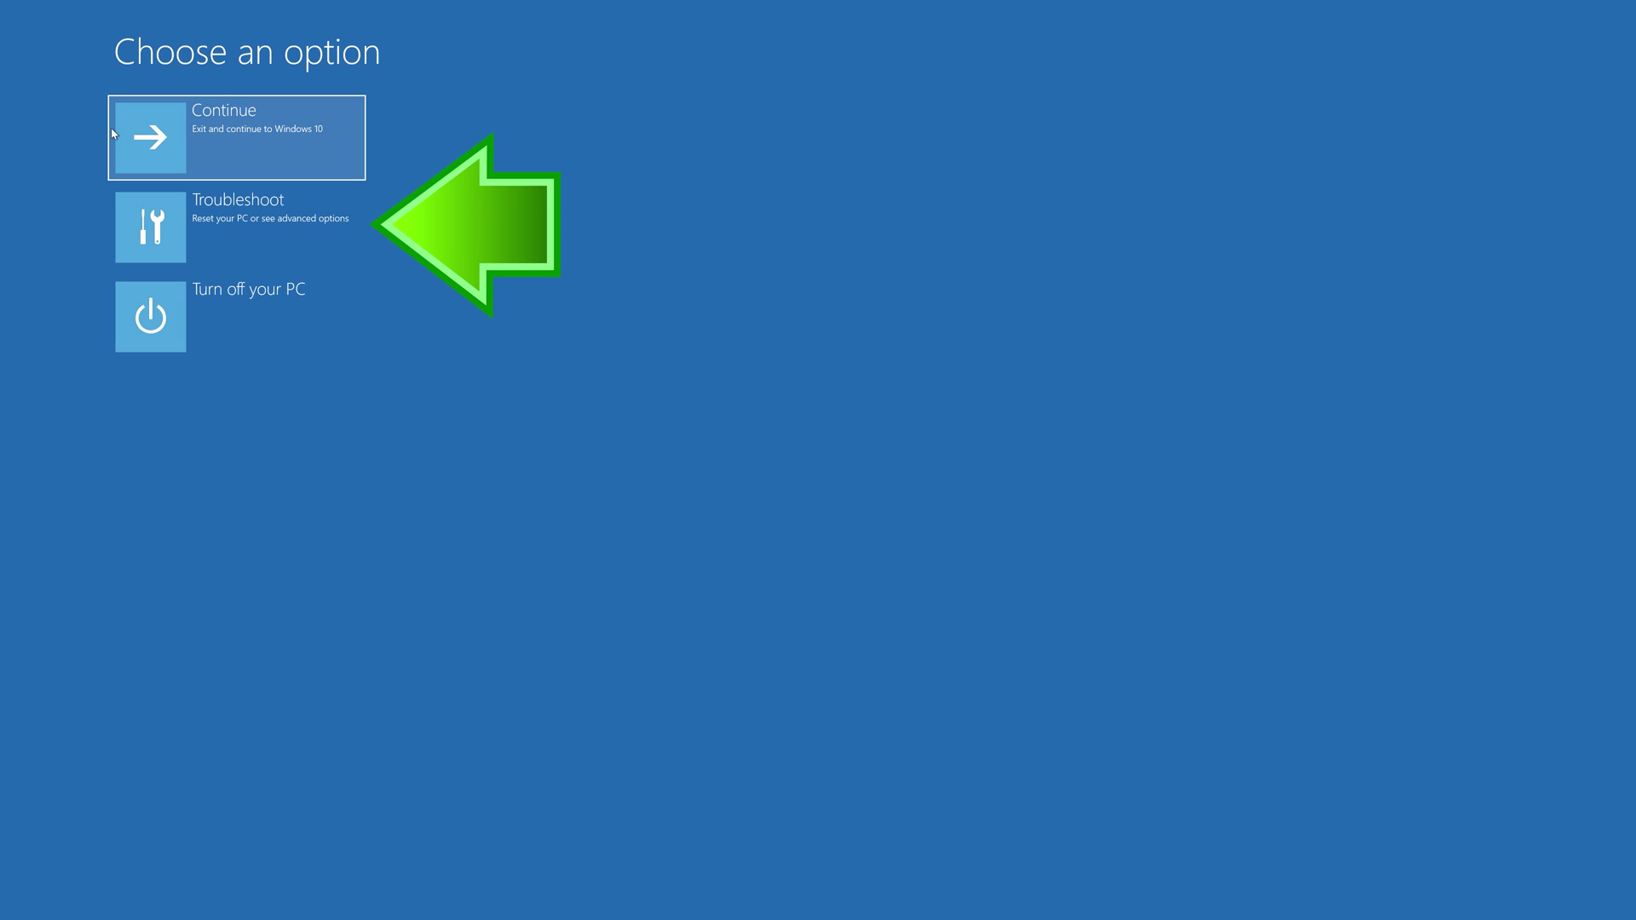
Reset this PC with Keep my files, confirming with the user account and starting the reset
left_click(233, 221)
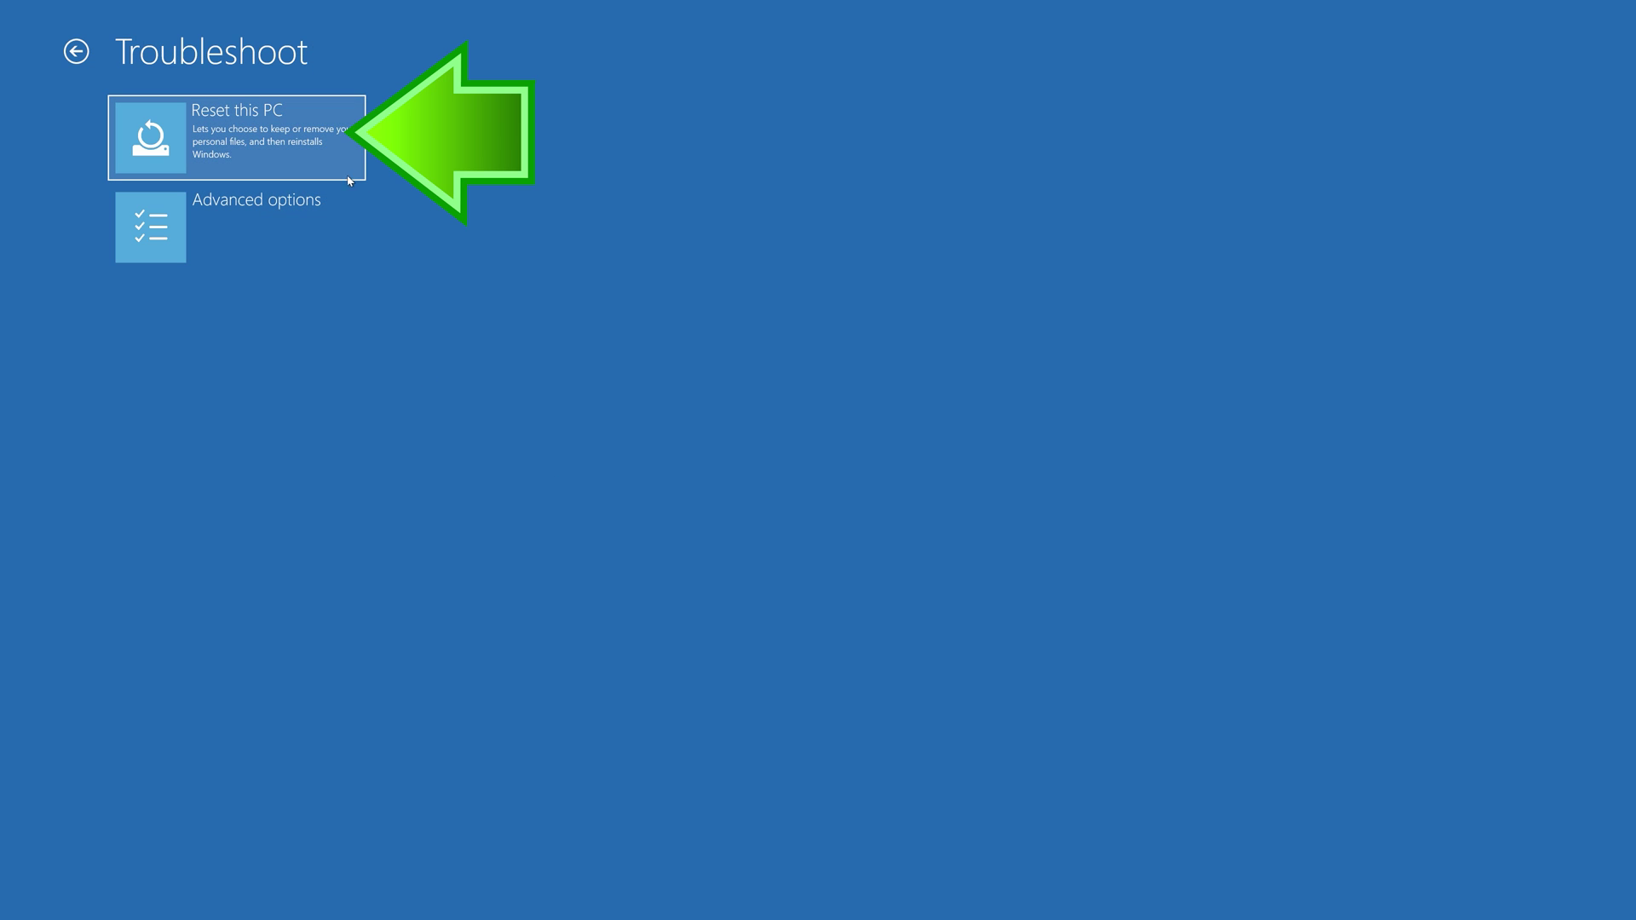
left_click(254, 136)
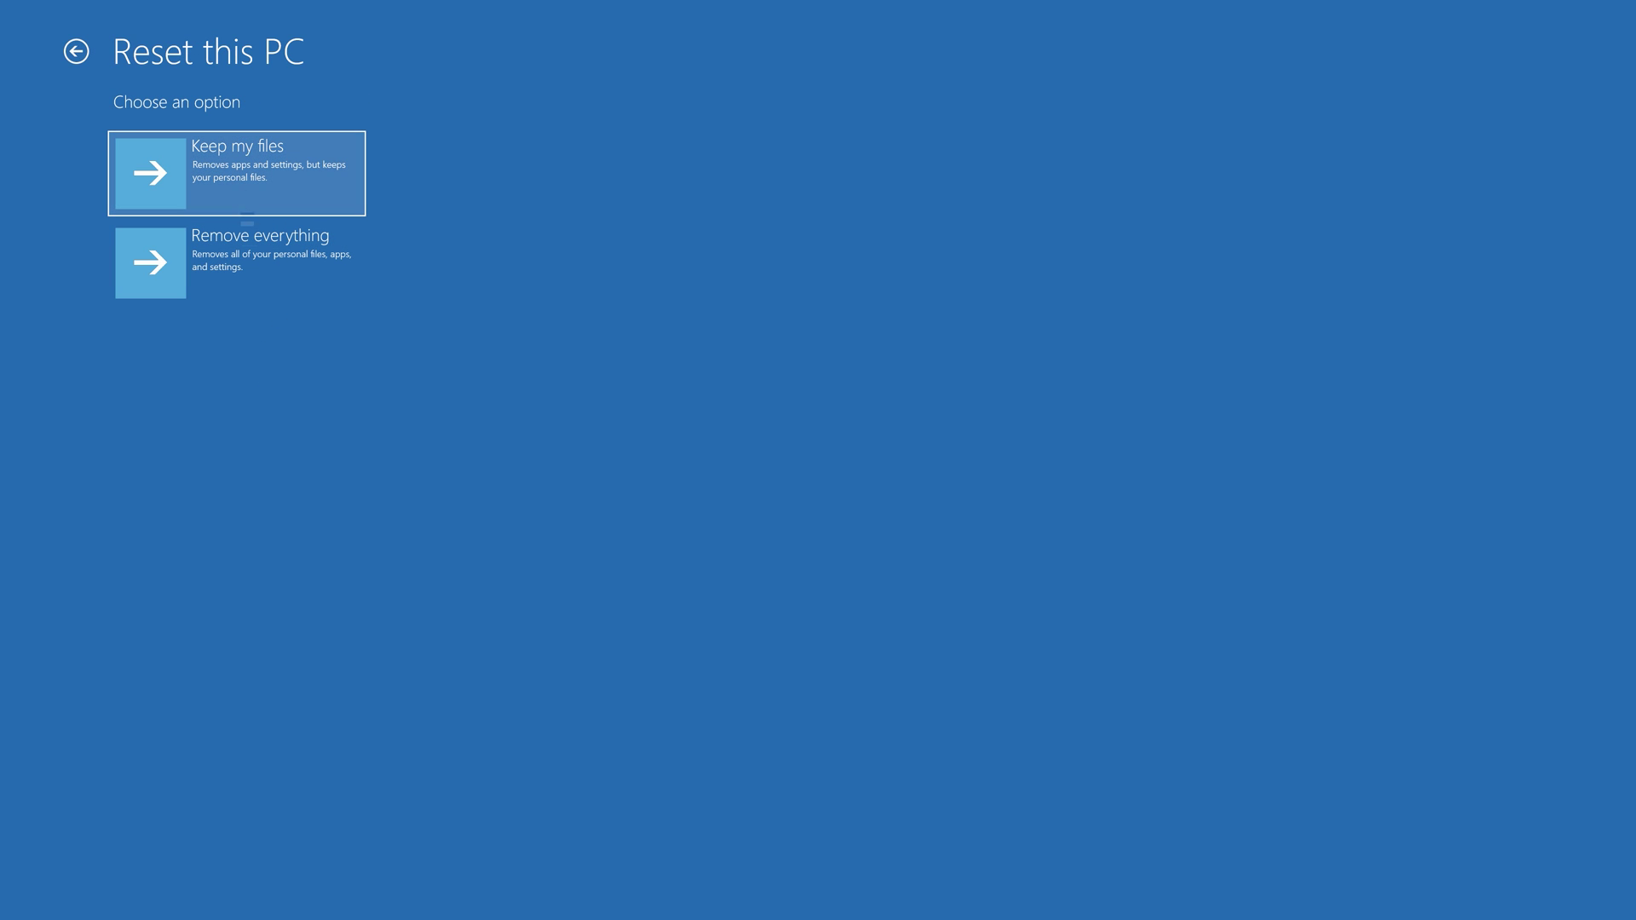
left_click(247, 175)
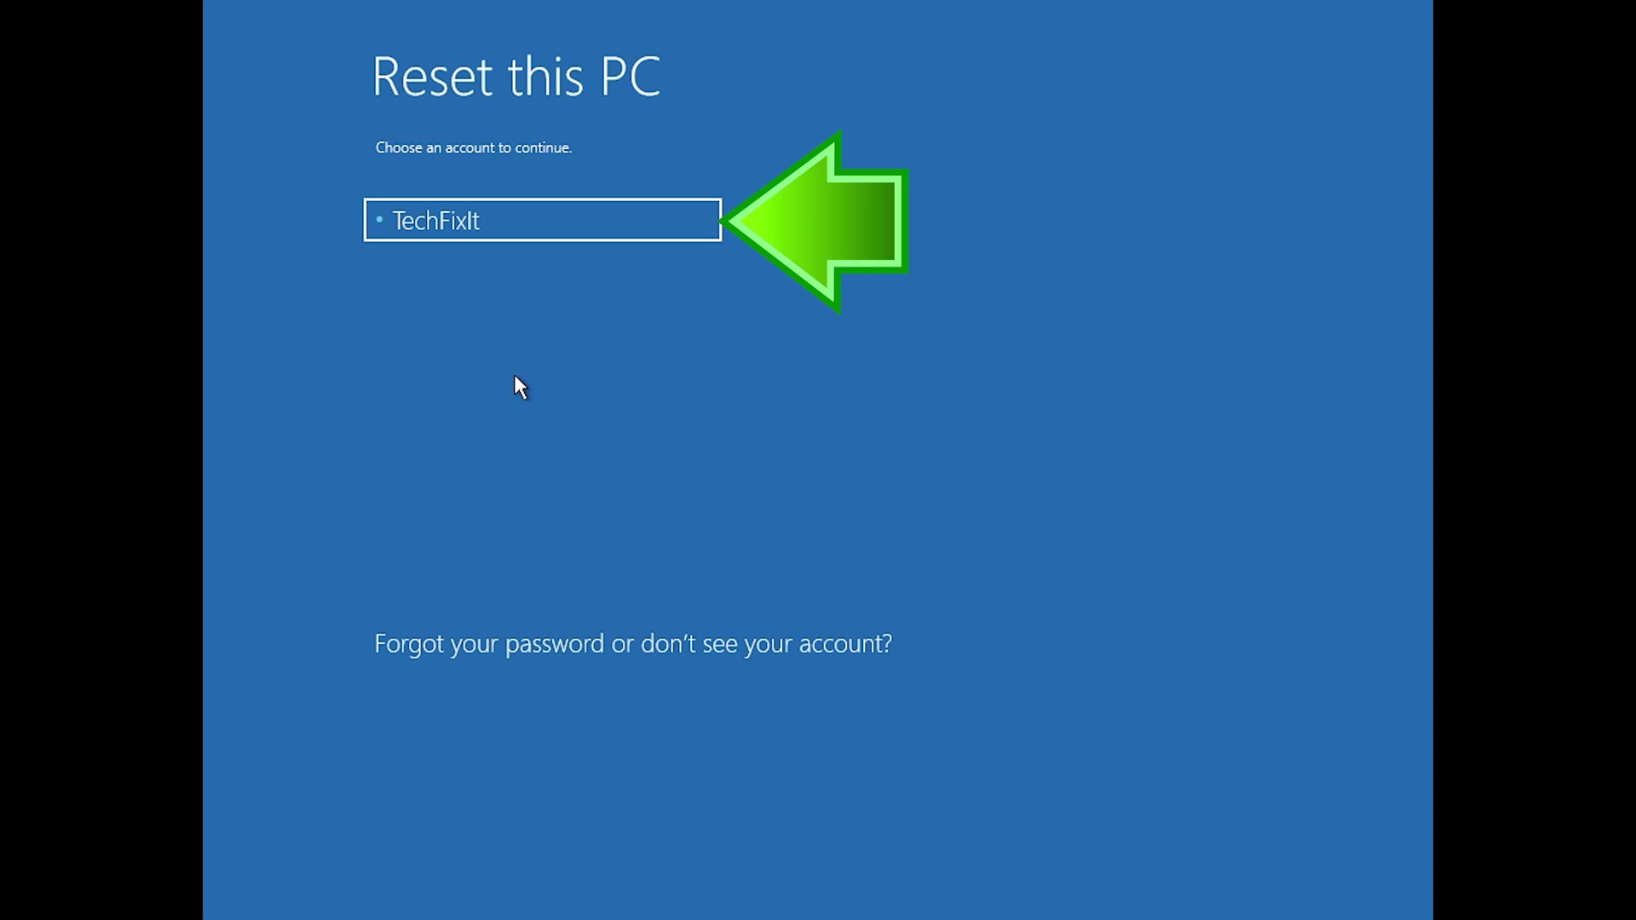
left_click(612, 213)
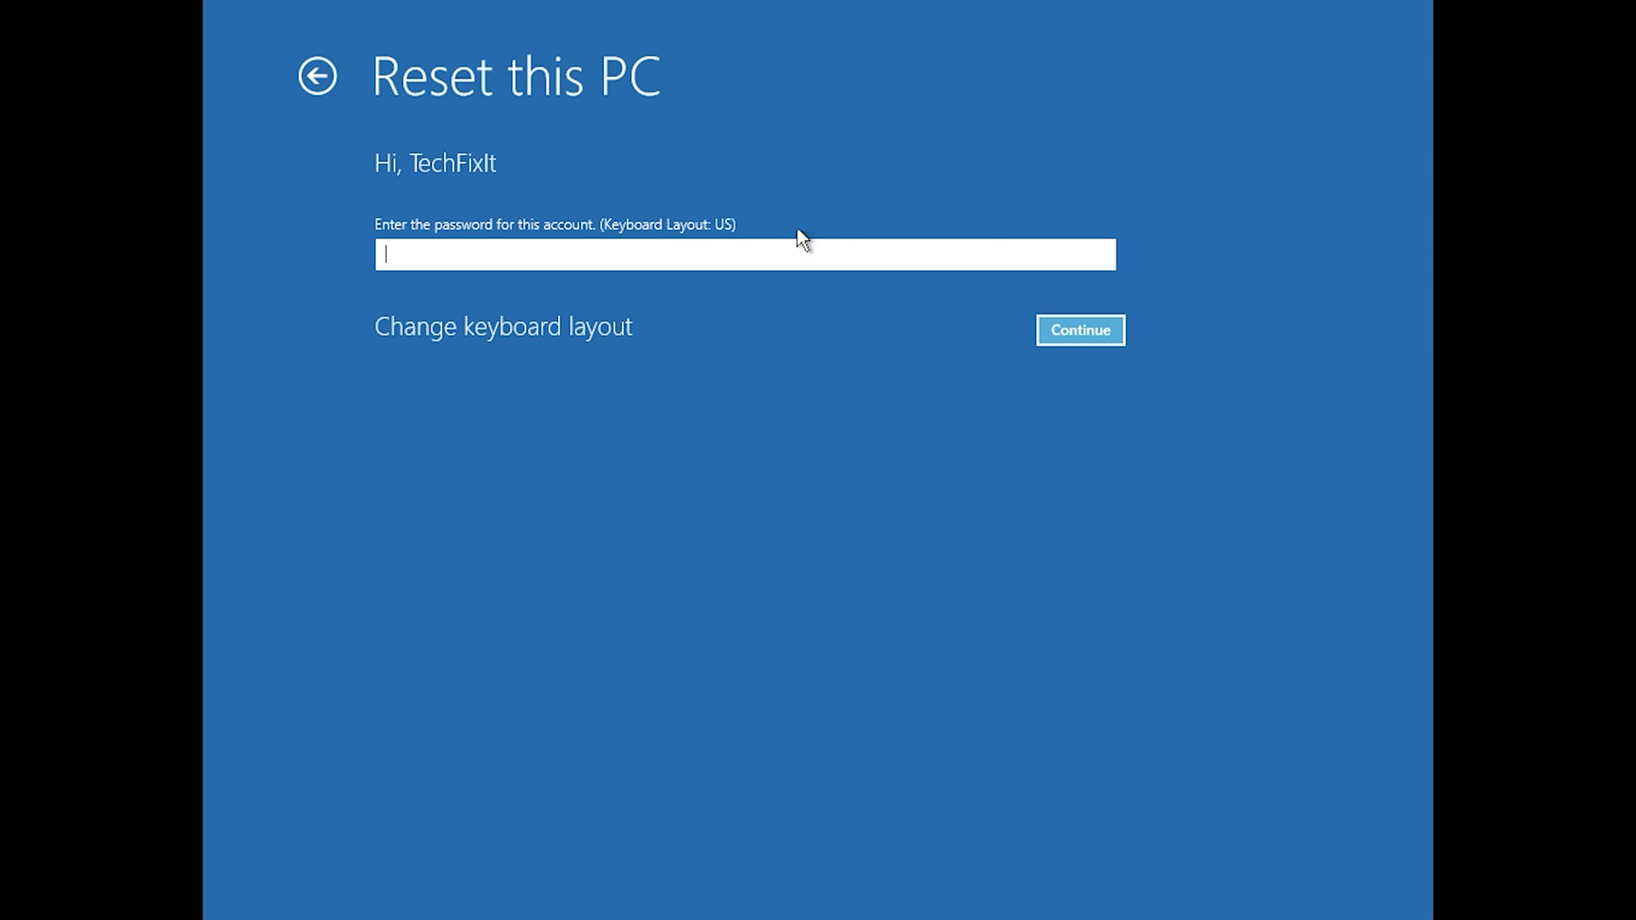
left_click(1067, 339)
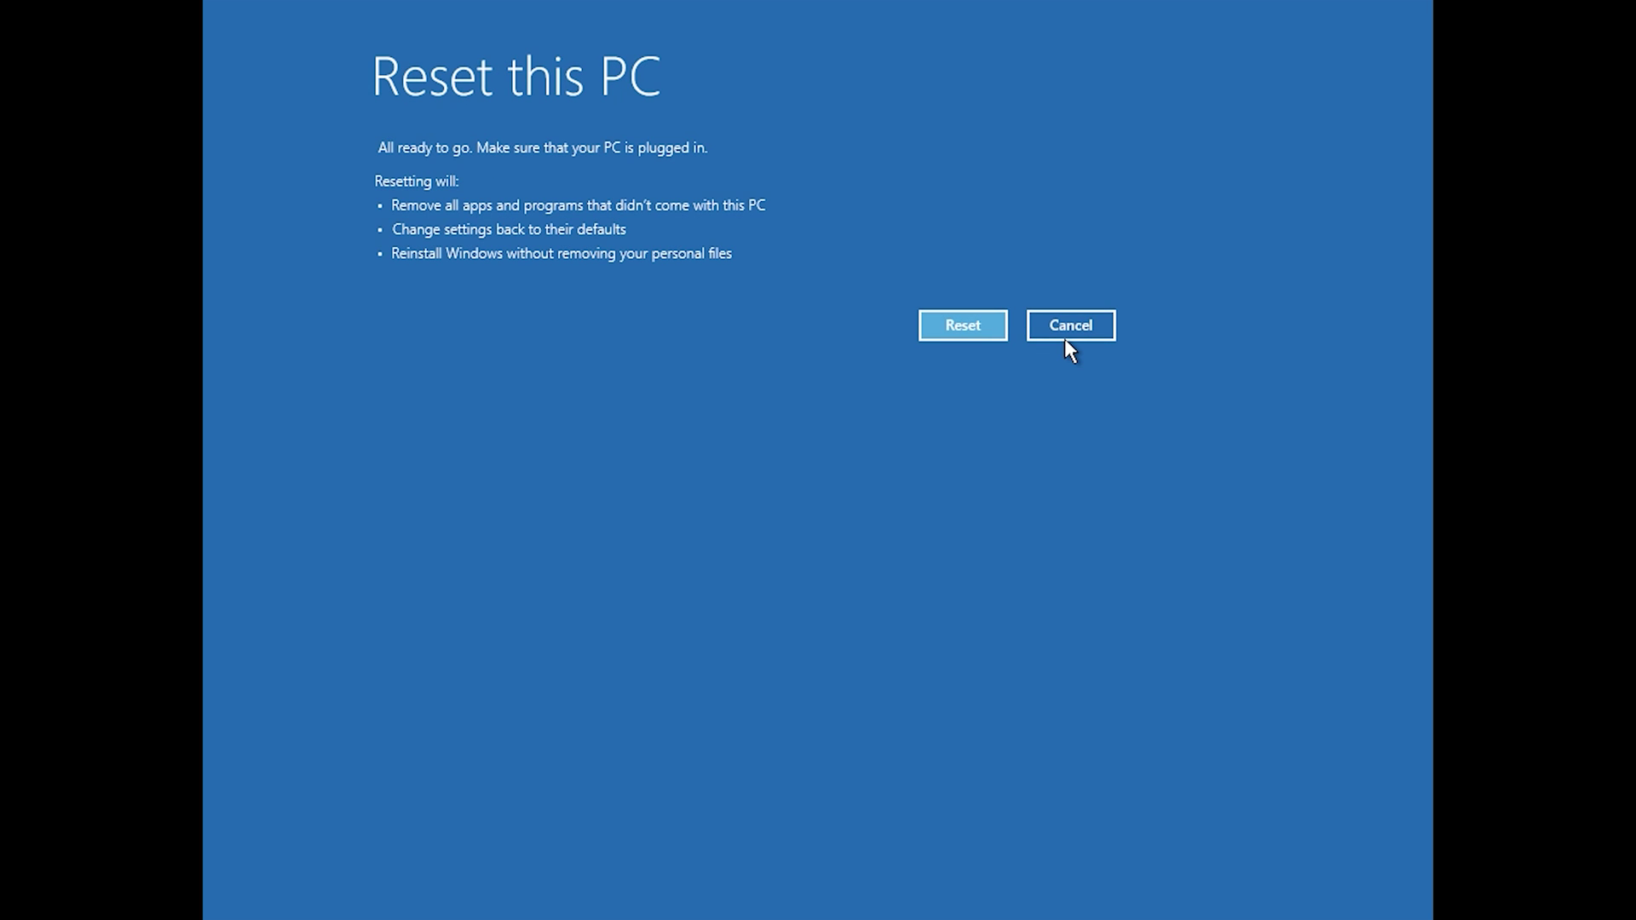
left_click(980, 334)
left_click(972, 327)
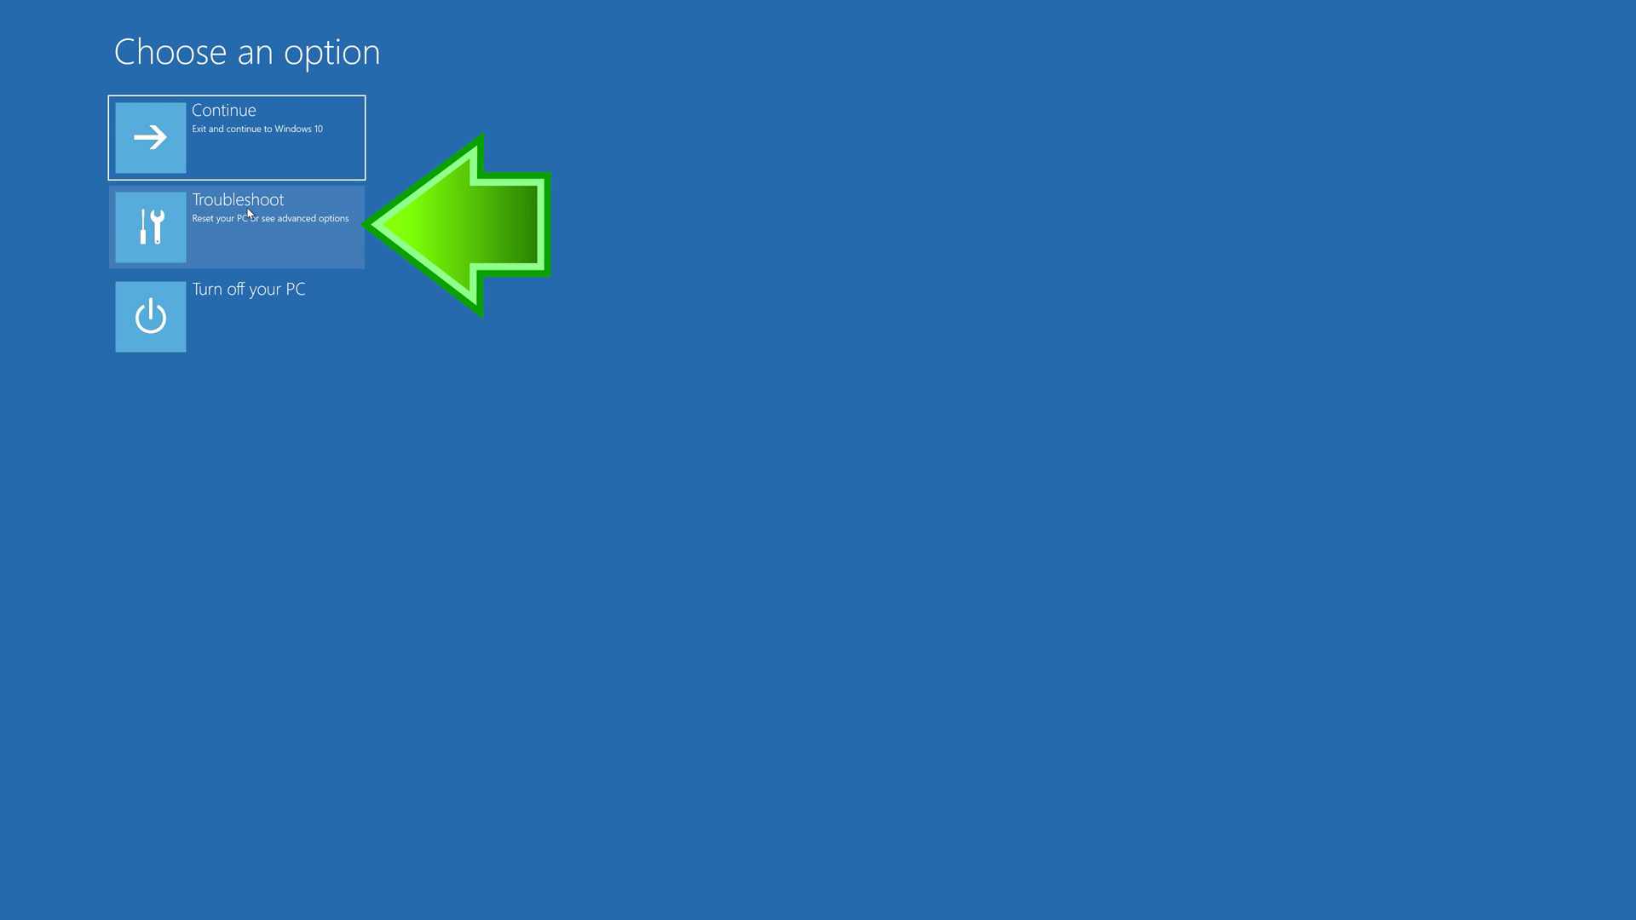
Open Command Prompt from Advanced options and run bootrec /fixmbr
left_click(248, 213)
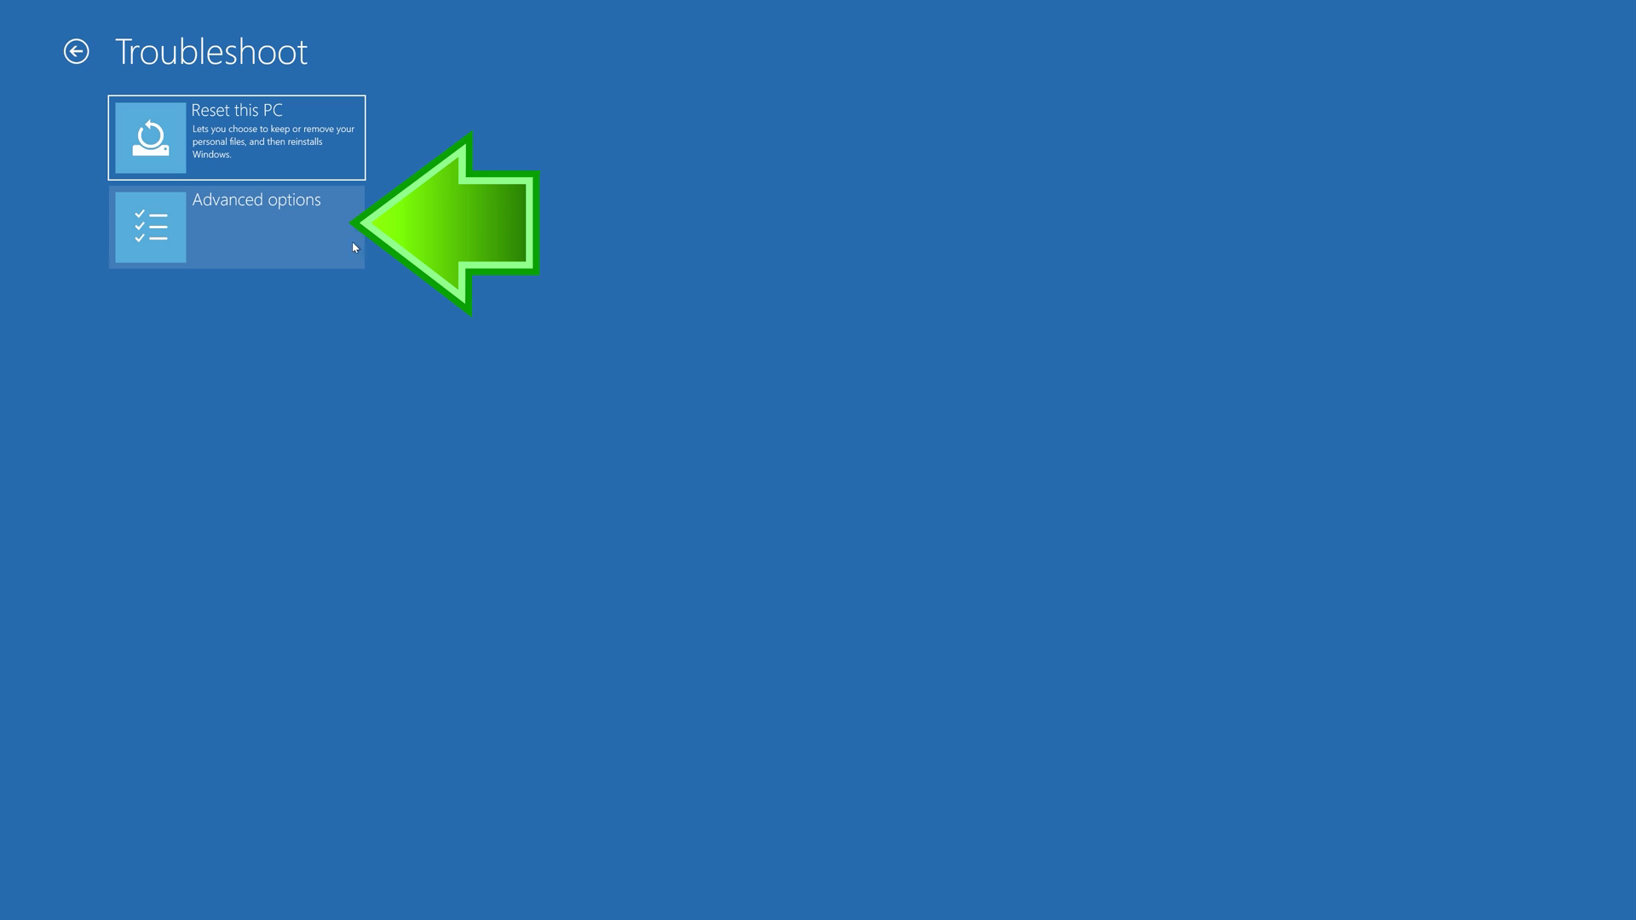
left_click(251, 239)
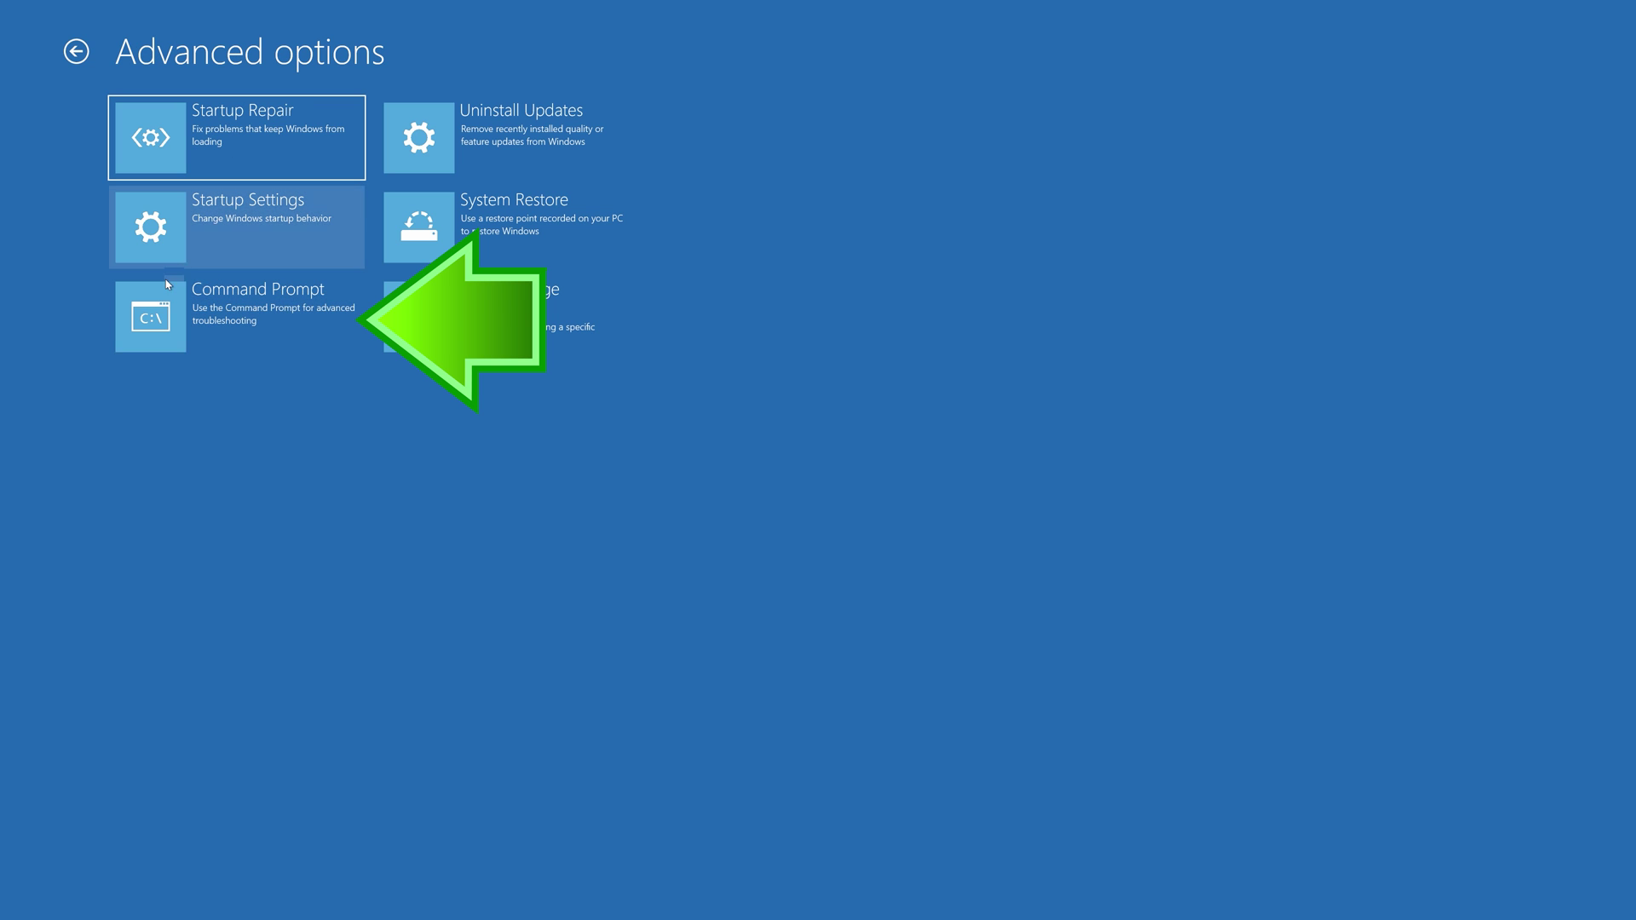
left_click(174, 350)
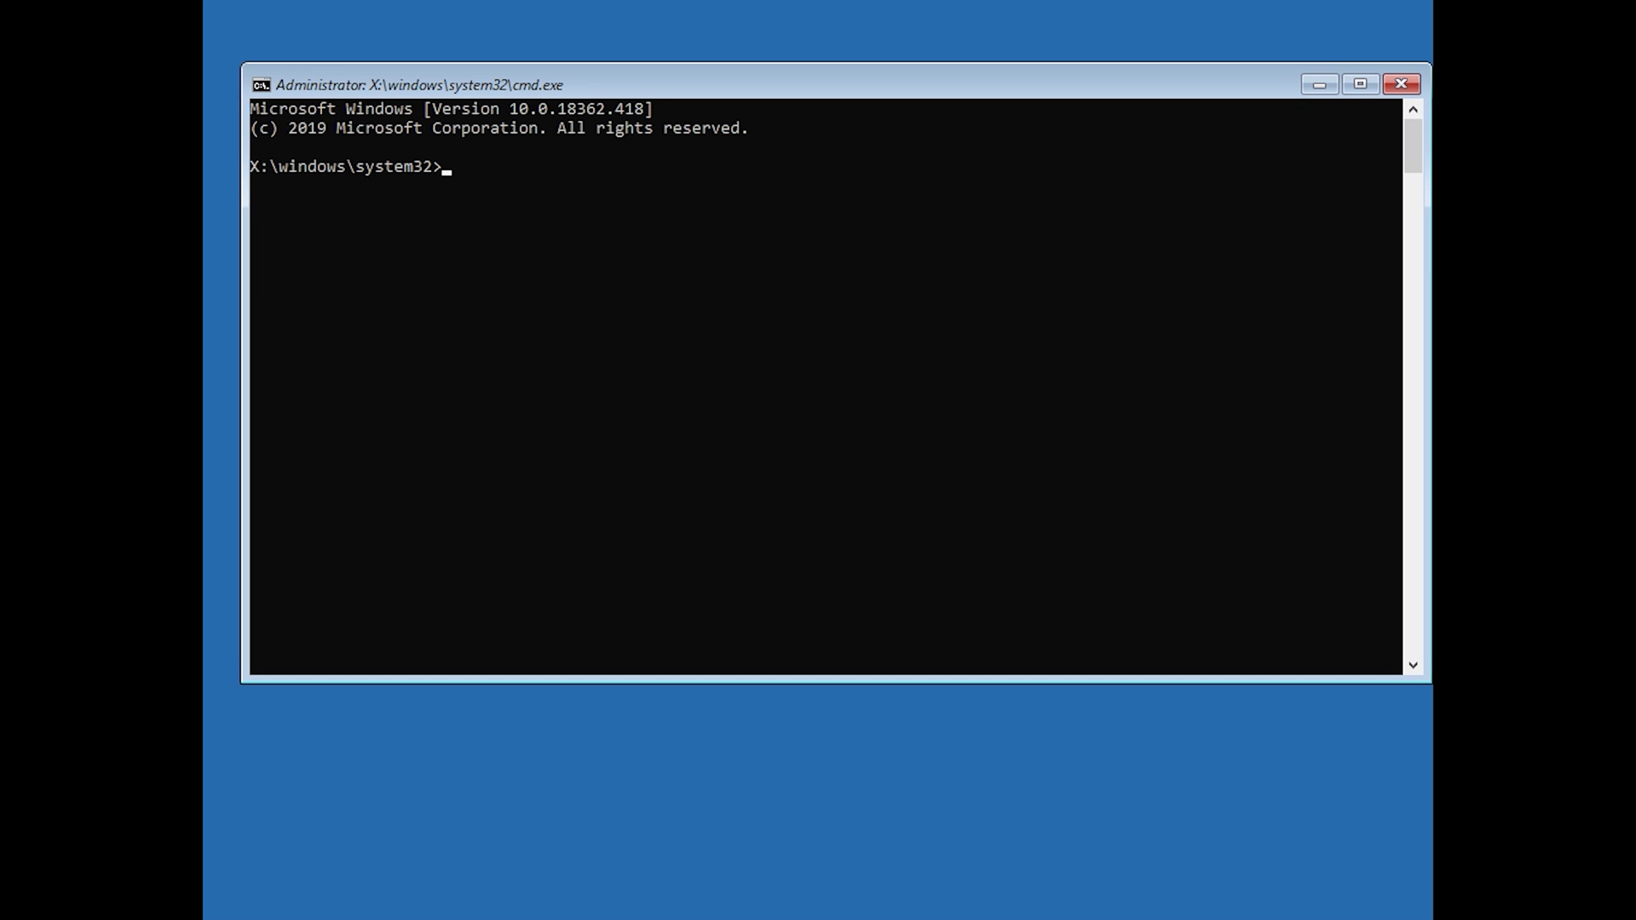
type("bootrec")
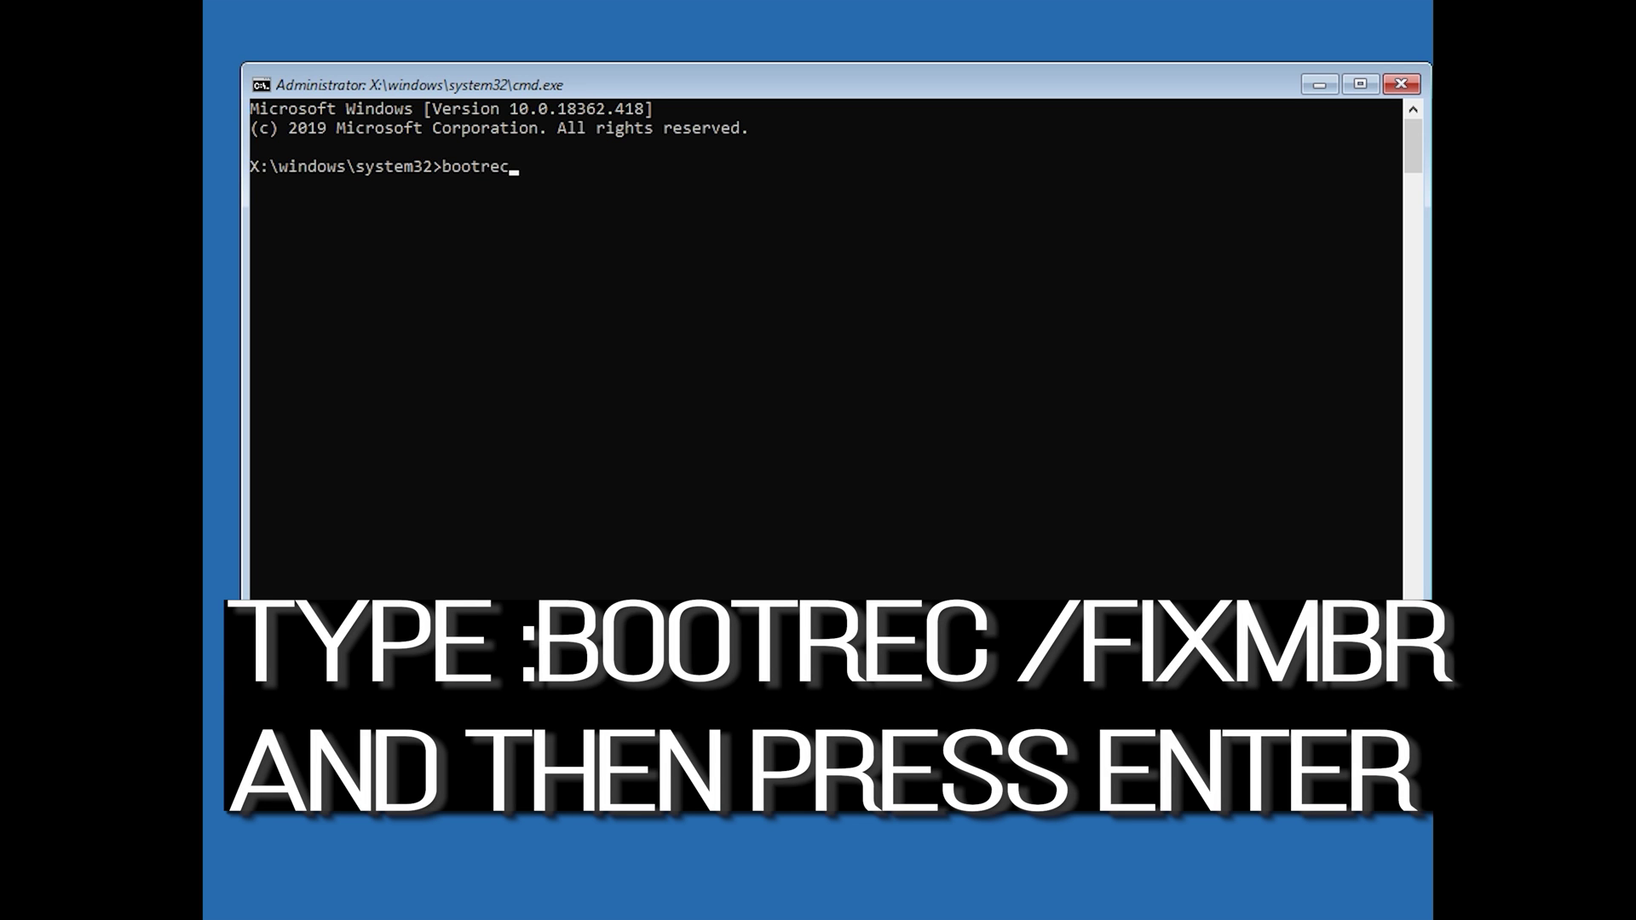
type(" /fixmbr")
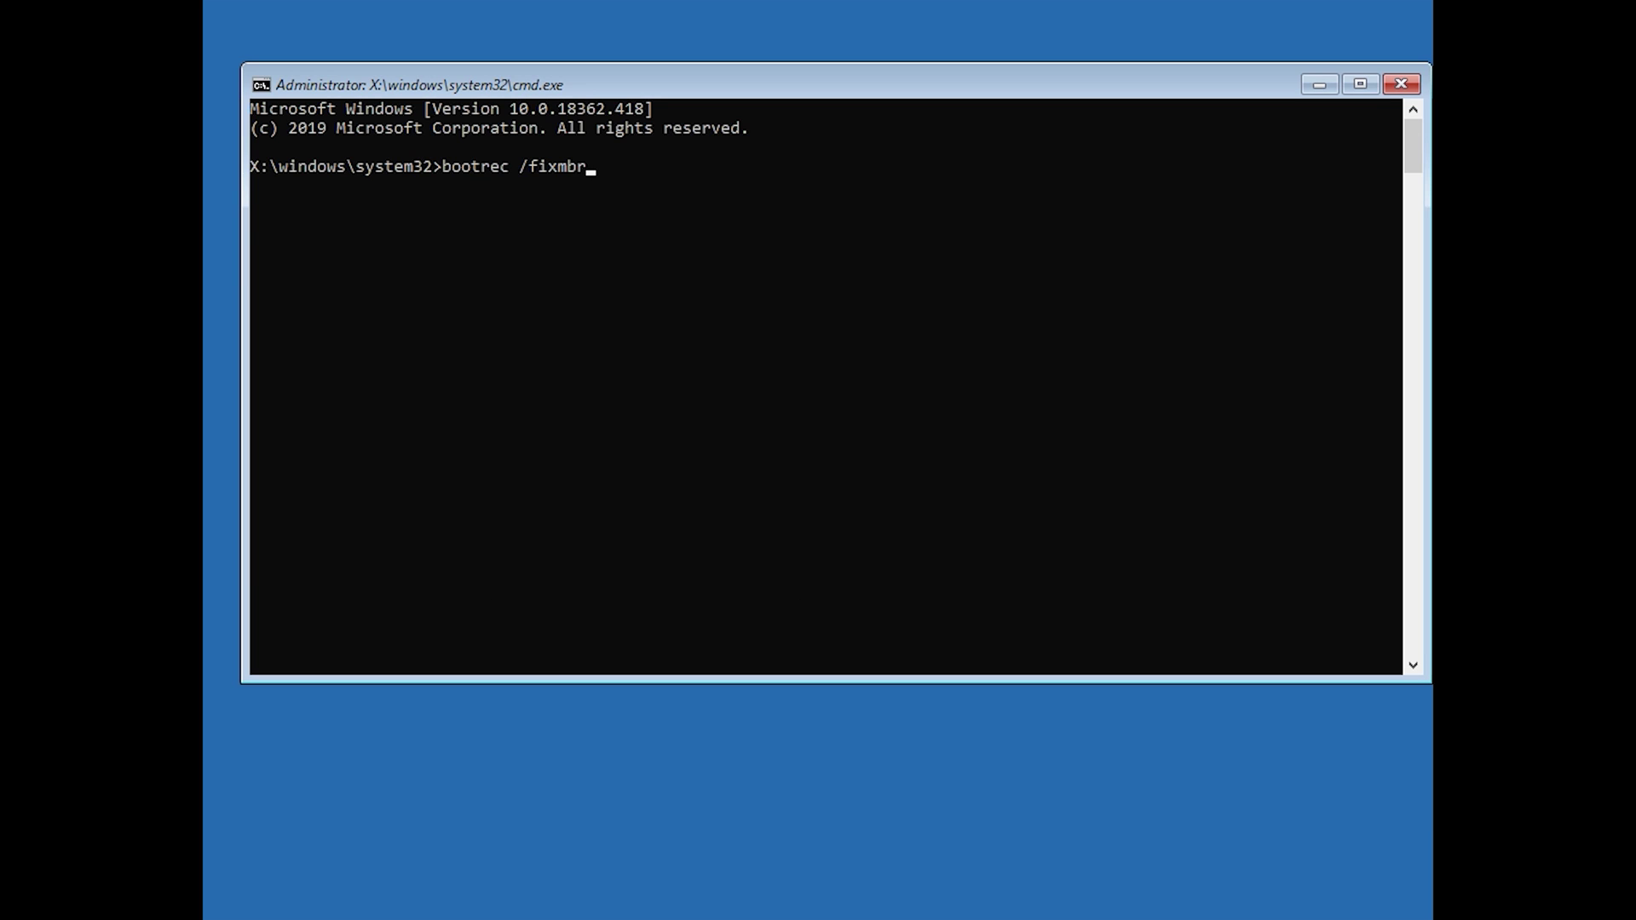
key("Return")
Run bootrec /fixboot and bootsect /nt60 sys to update the NTFS boot code
type("bootrec")
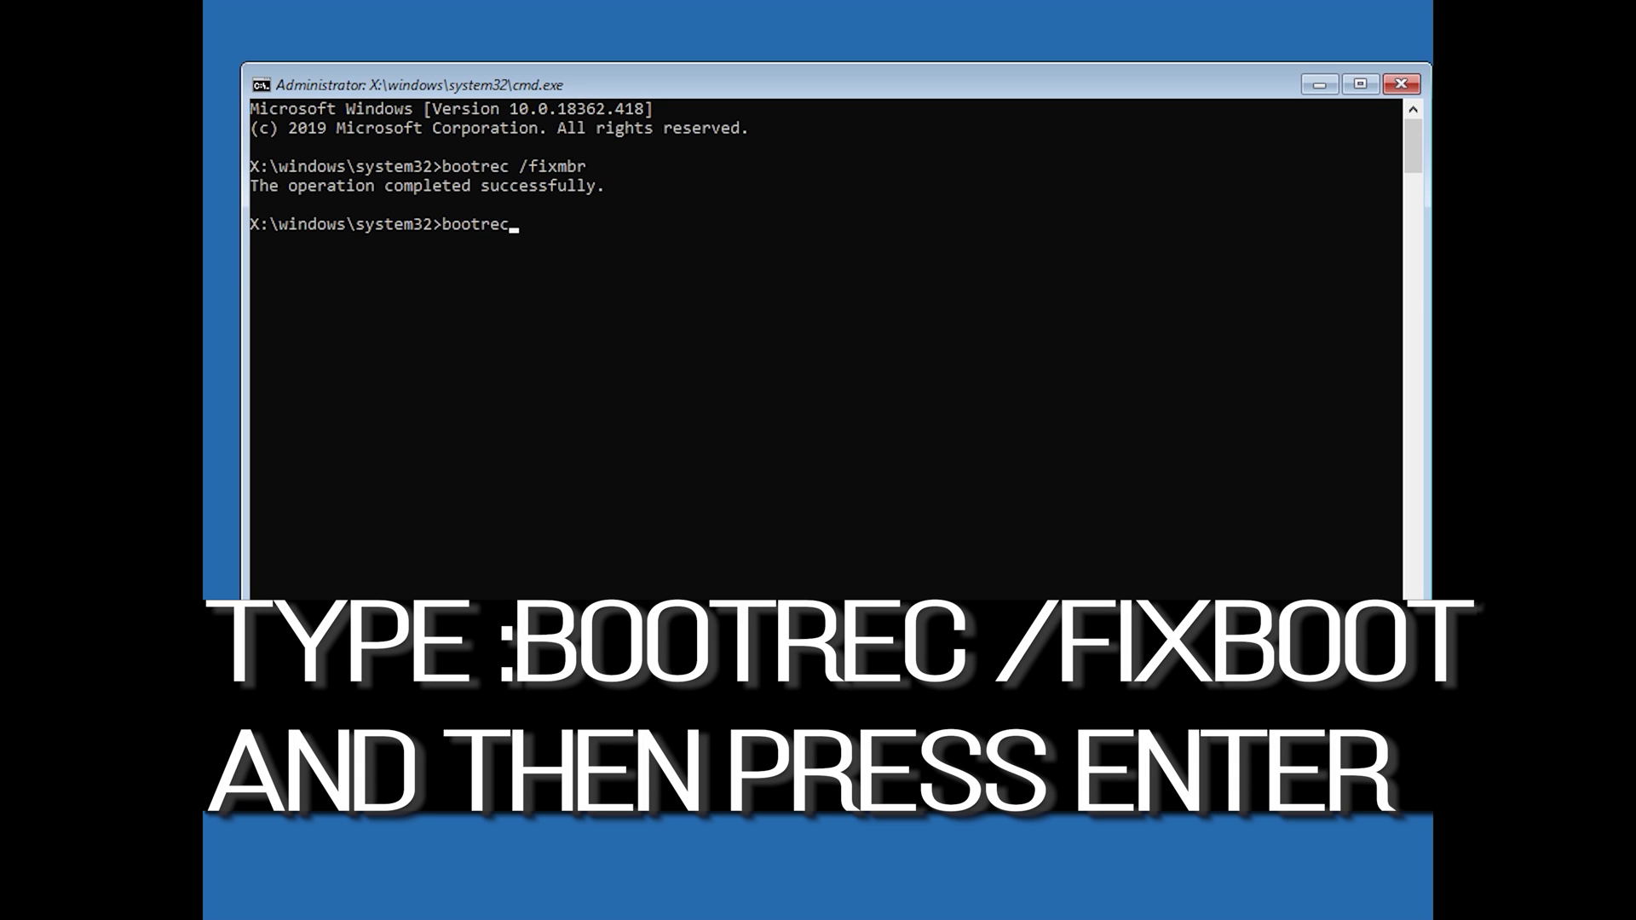
type(" /fixboot")
key("Return")
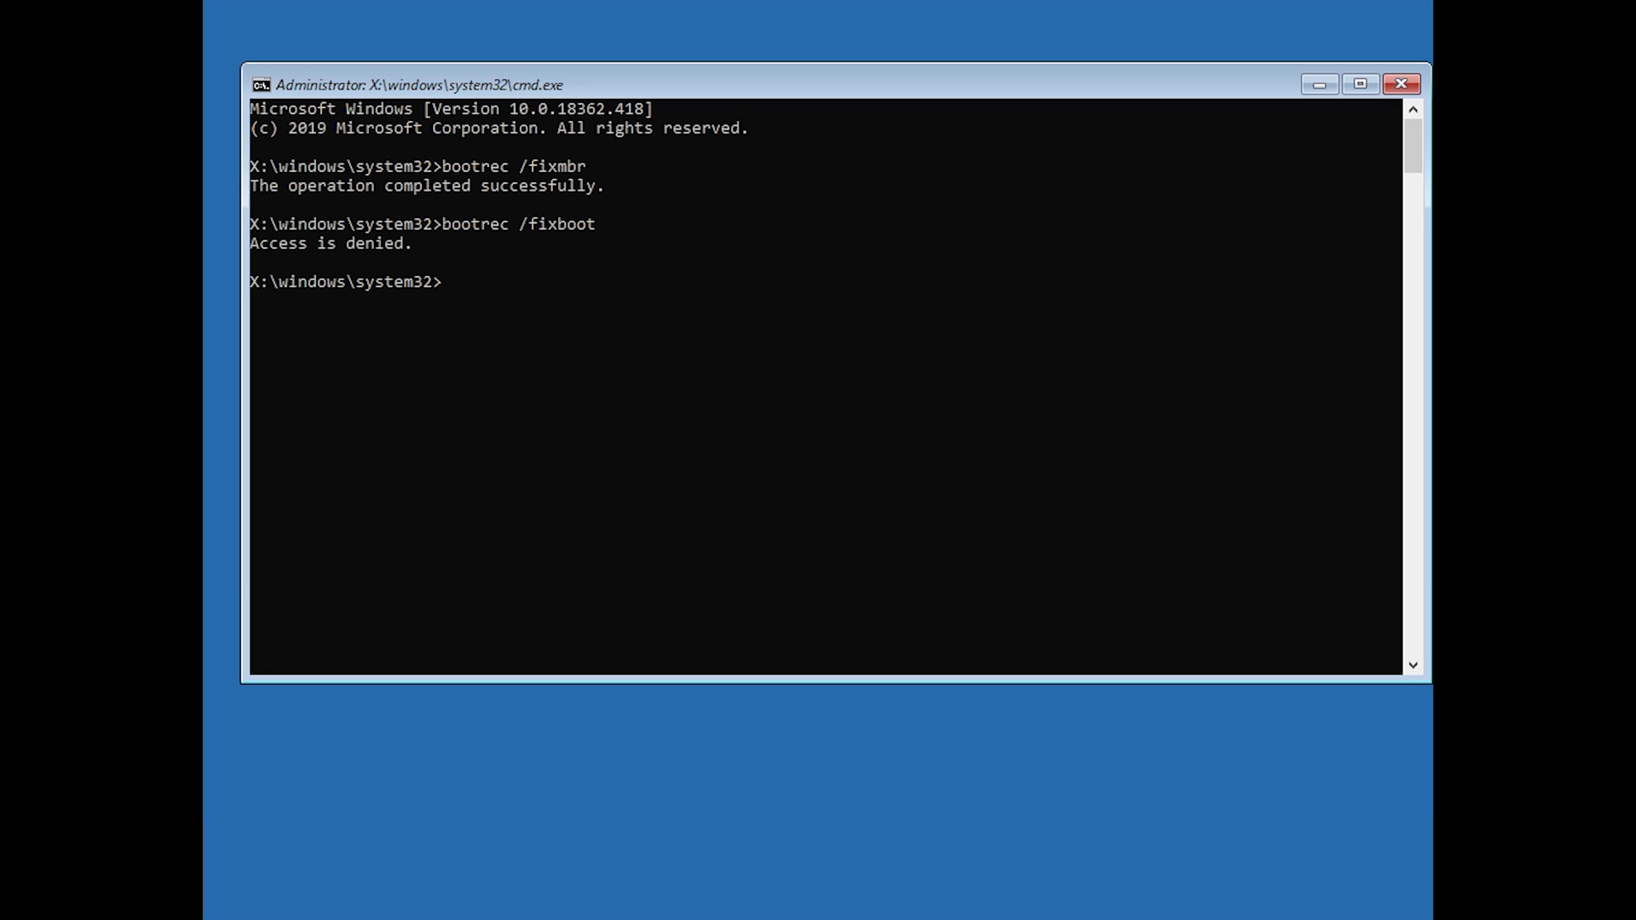
type("boot")
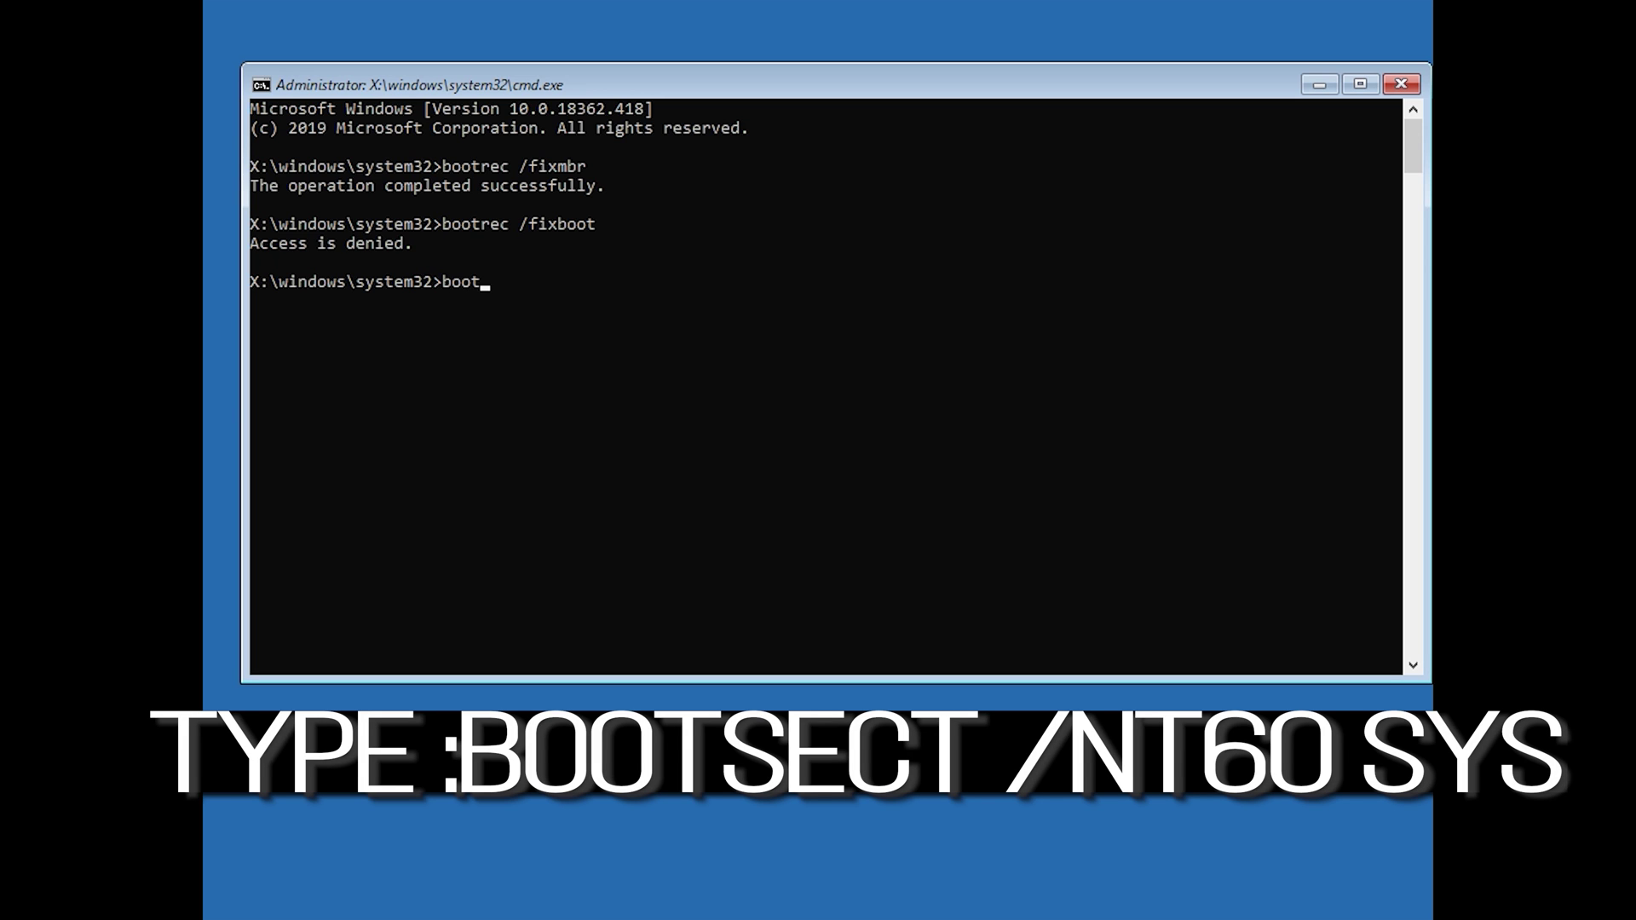
type("sect /nt60 sys")
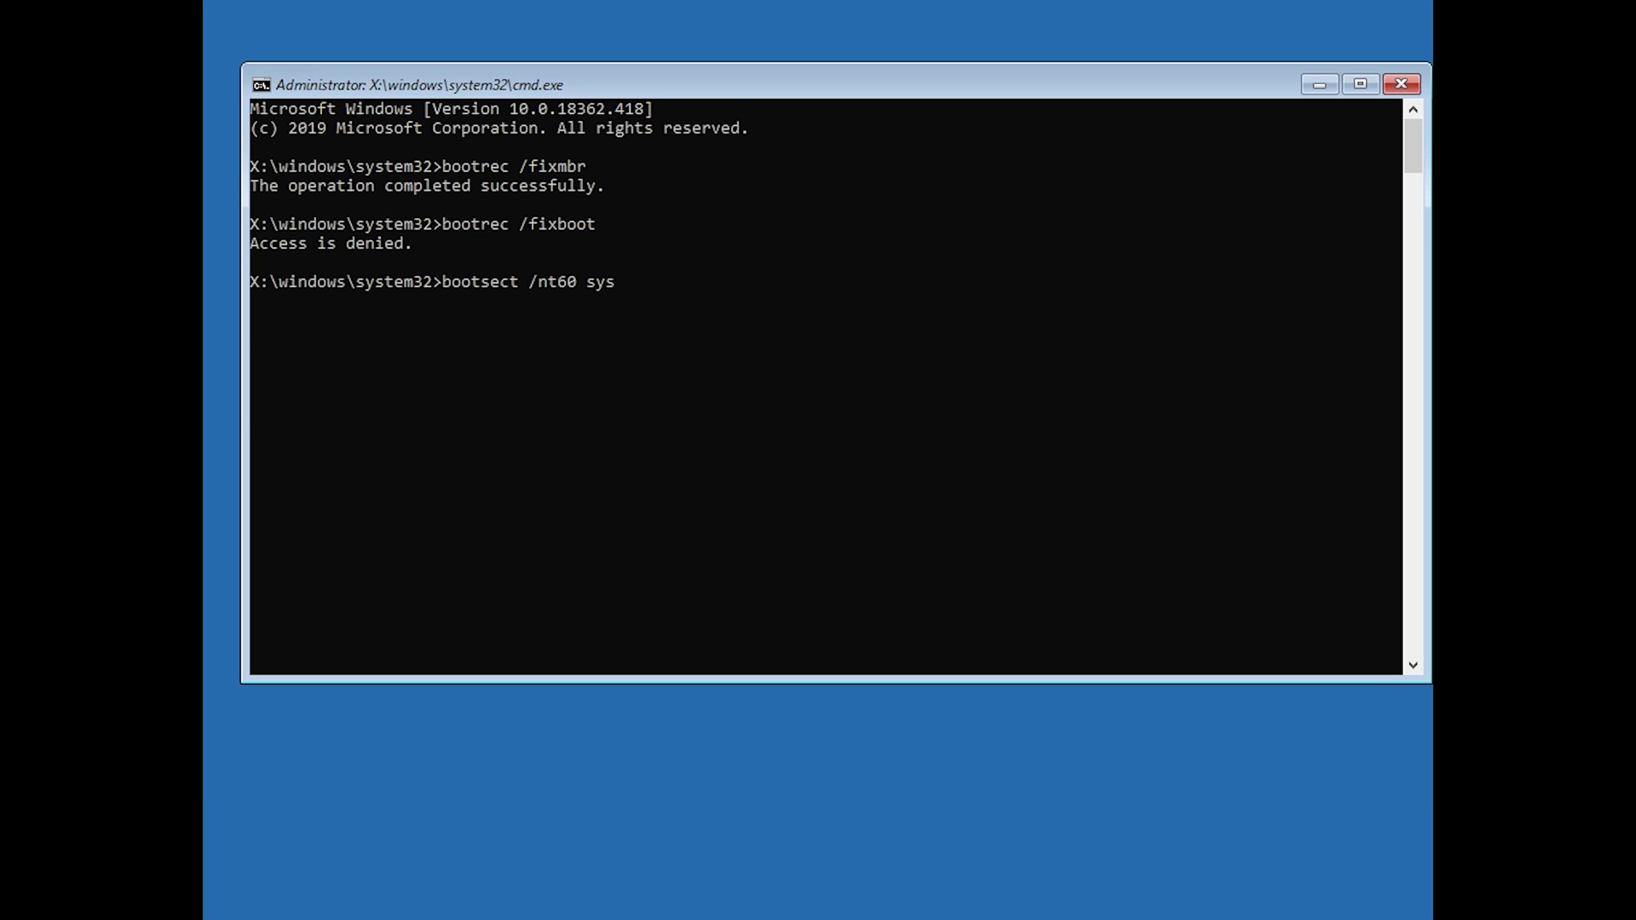
key("Return")
type("boot")
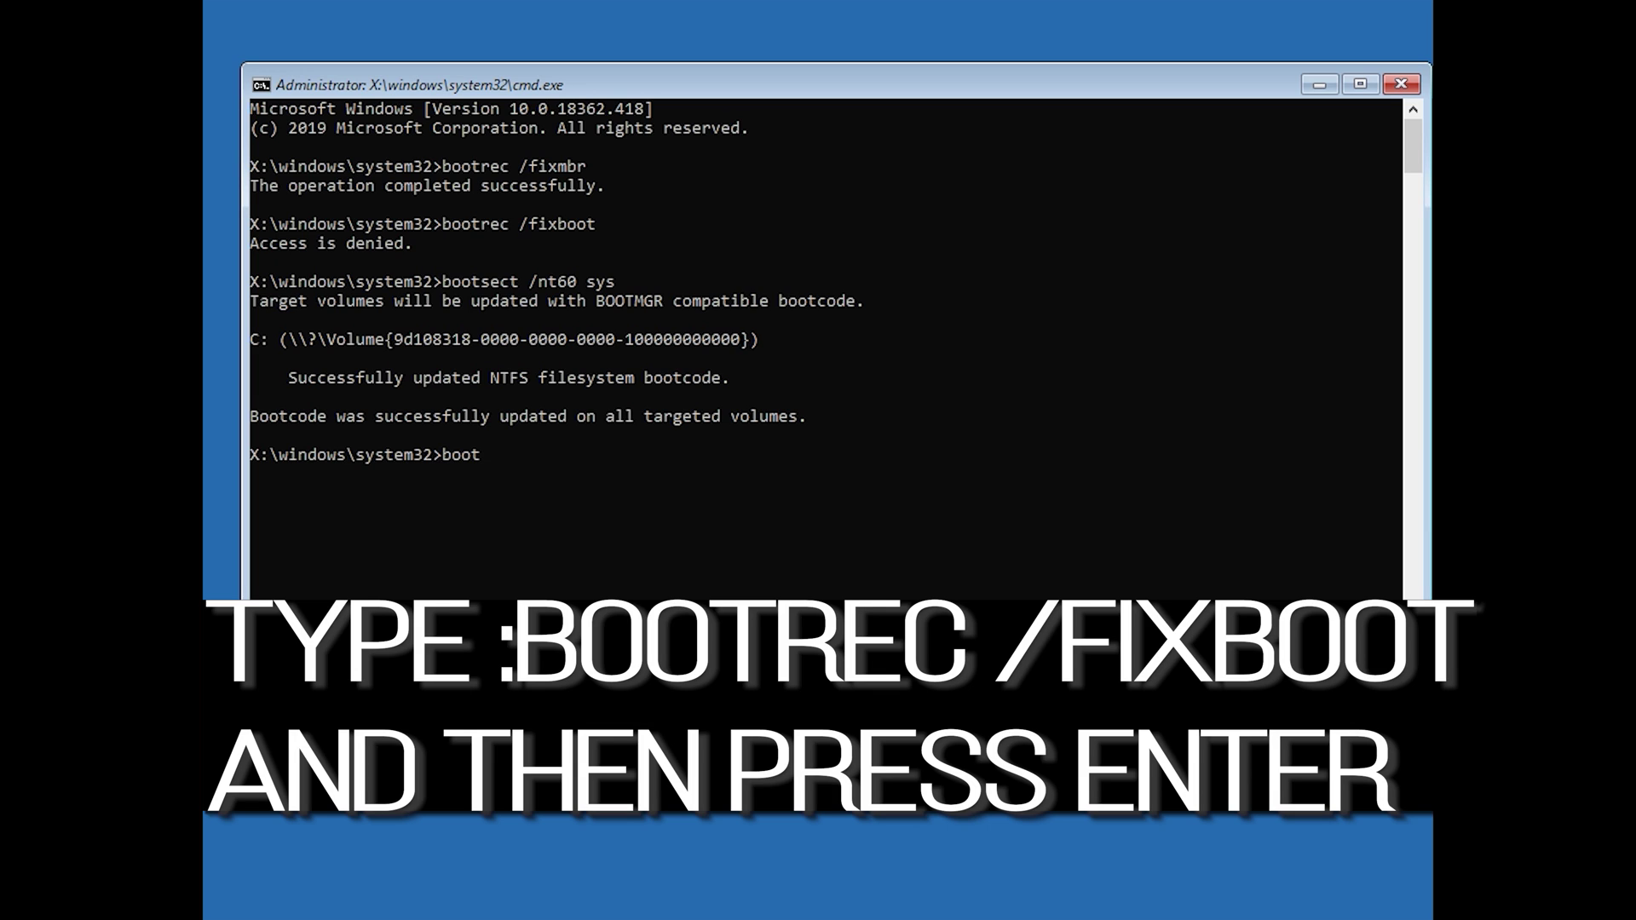
type("rec /fixboot")
Rerun bootrec /fixboot, export the BCD to c:\bcdbackup, and run attrib c:\boot\bcd -h -r -s
key("Return")
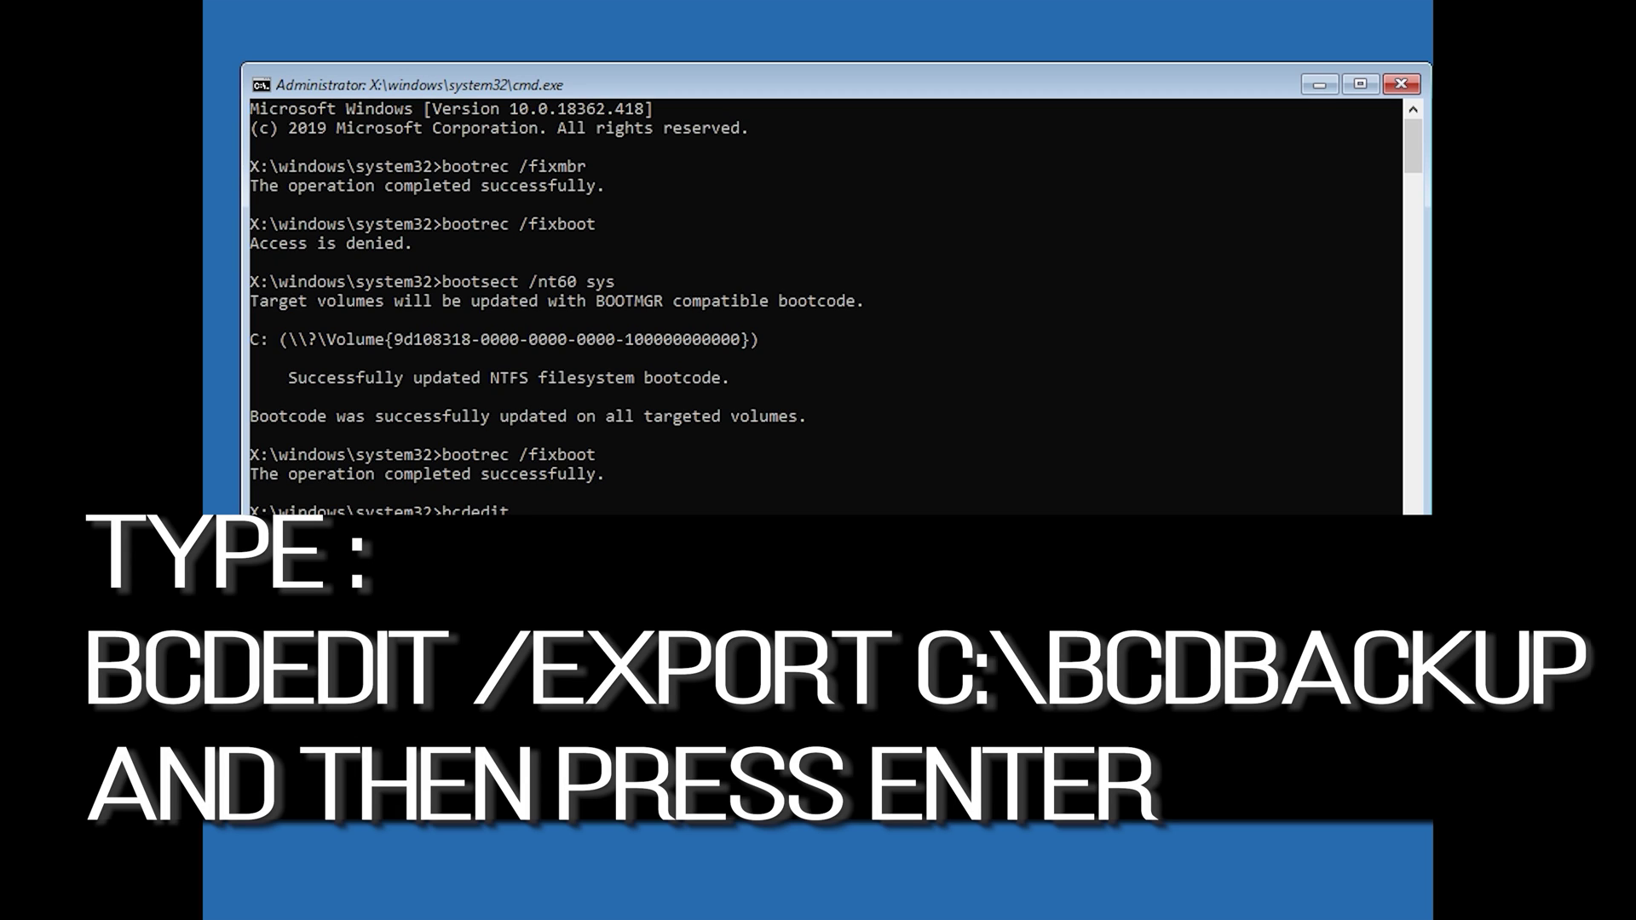
type("export")
type("c:\\bcdbackup")
key("Return")
type("attrib")
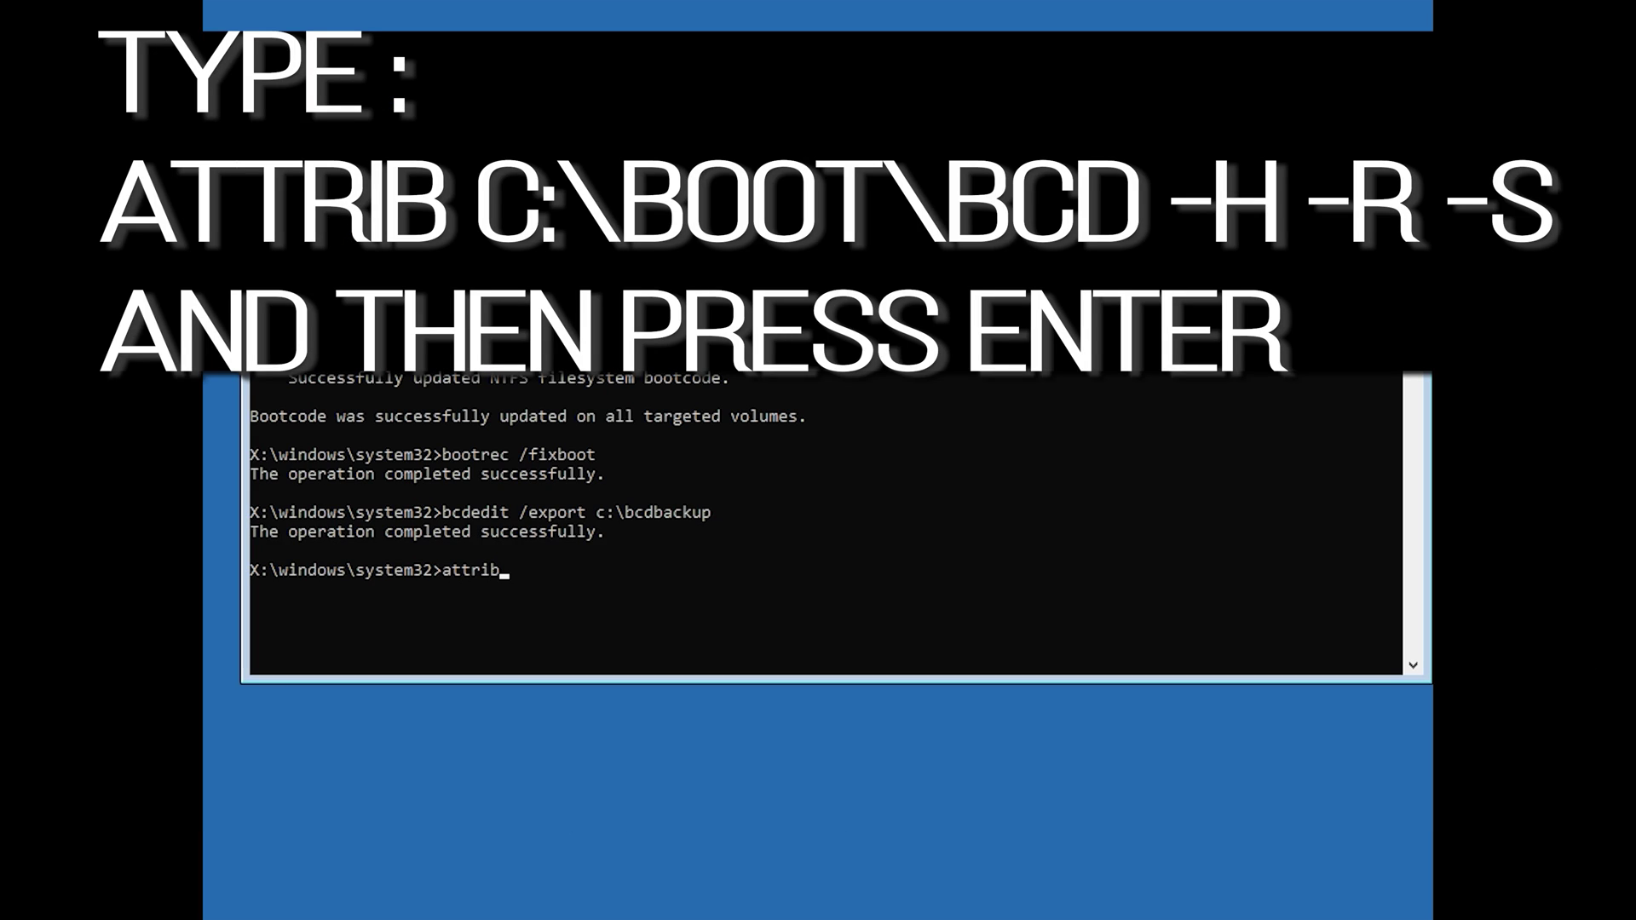
type(" c:\\boot\\bcd -h -r -s")
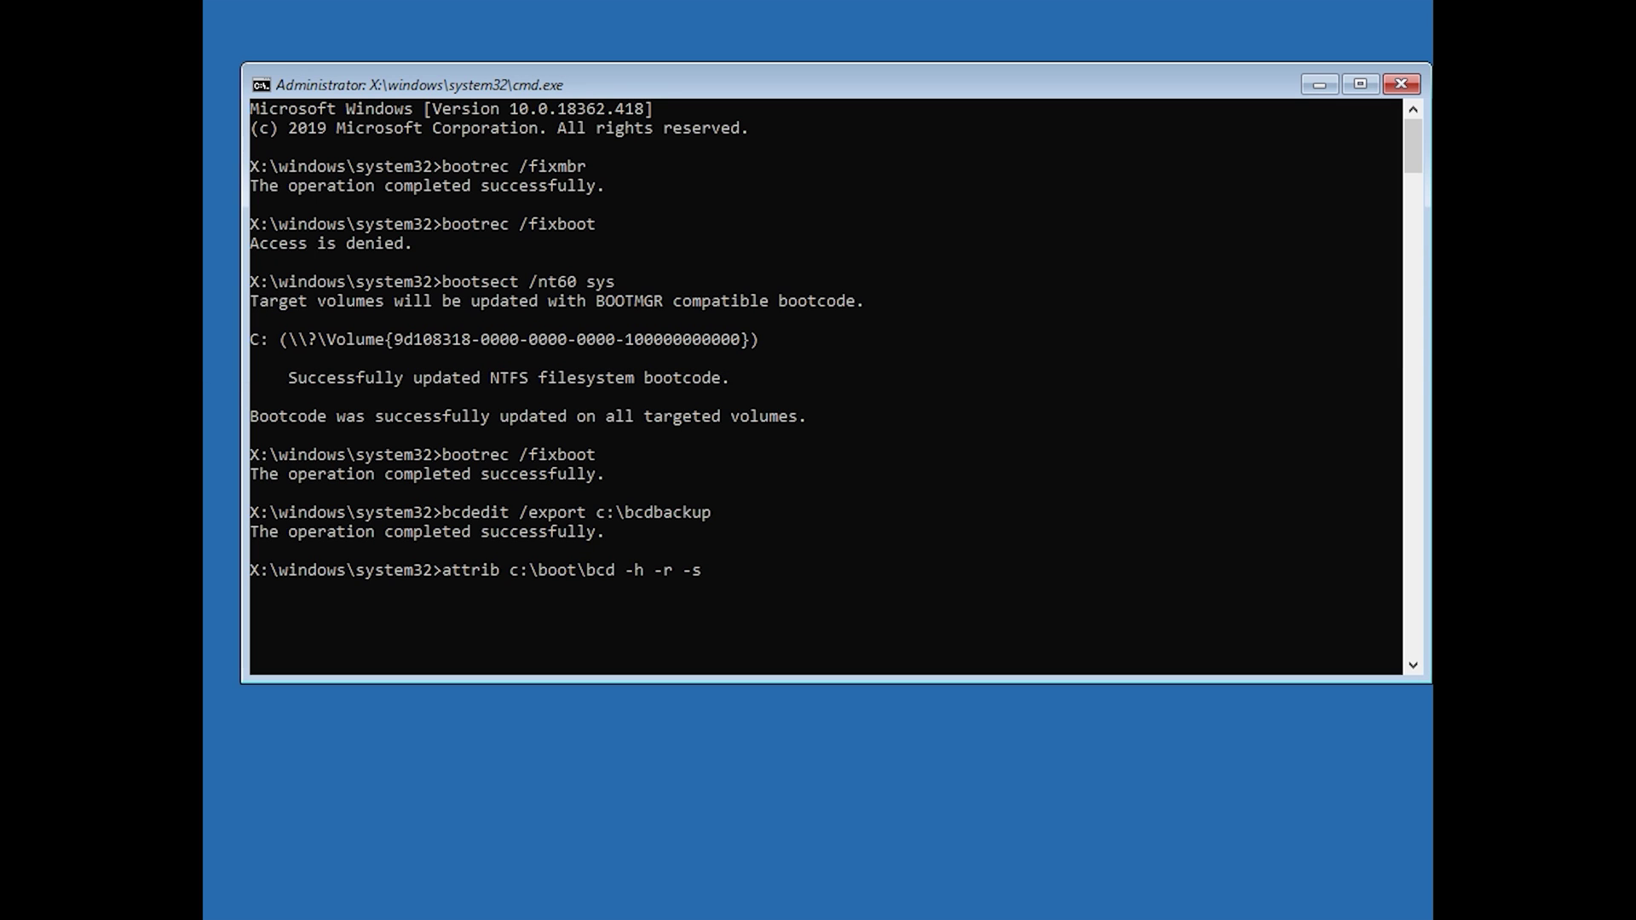
key("Return")
Rename c:\boot\bcd to bcd.old and run bootrec /rebuildbcd
type("ren c:")
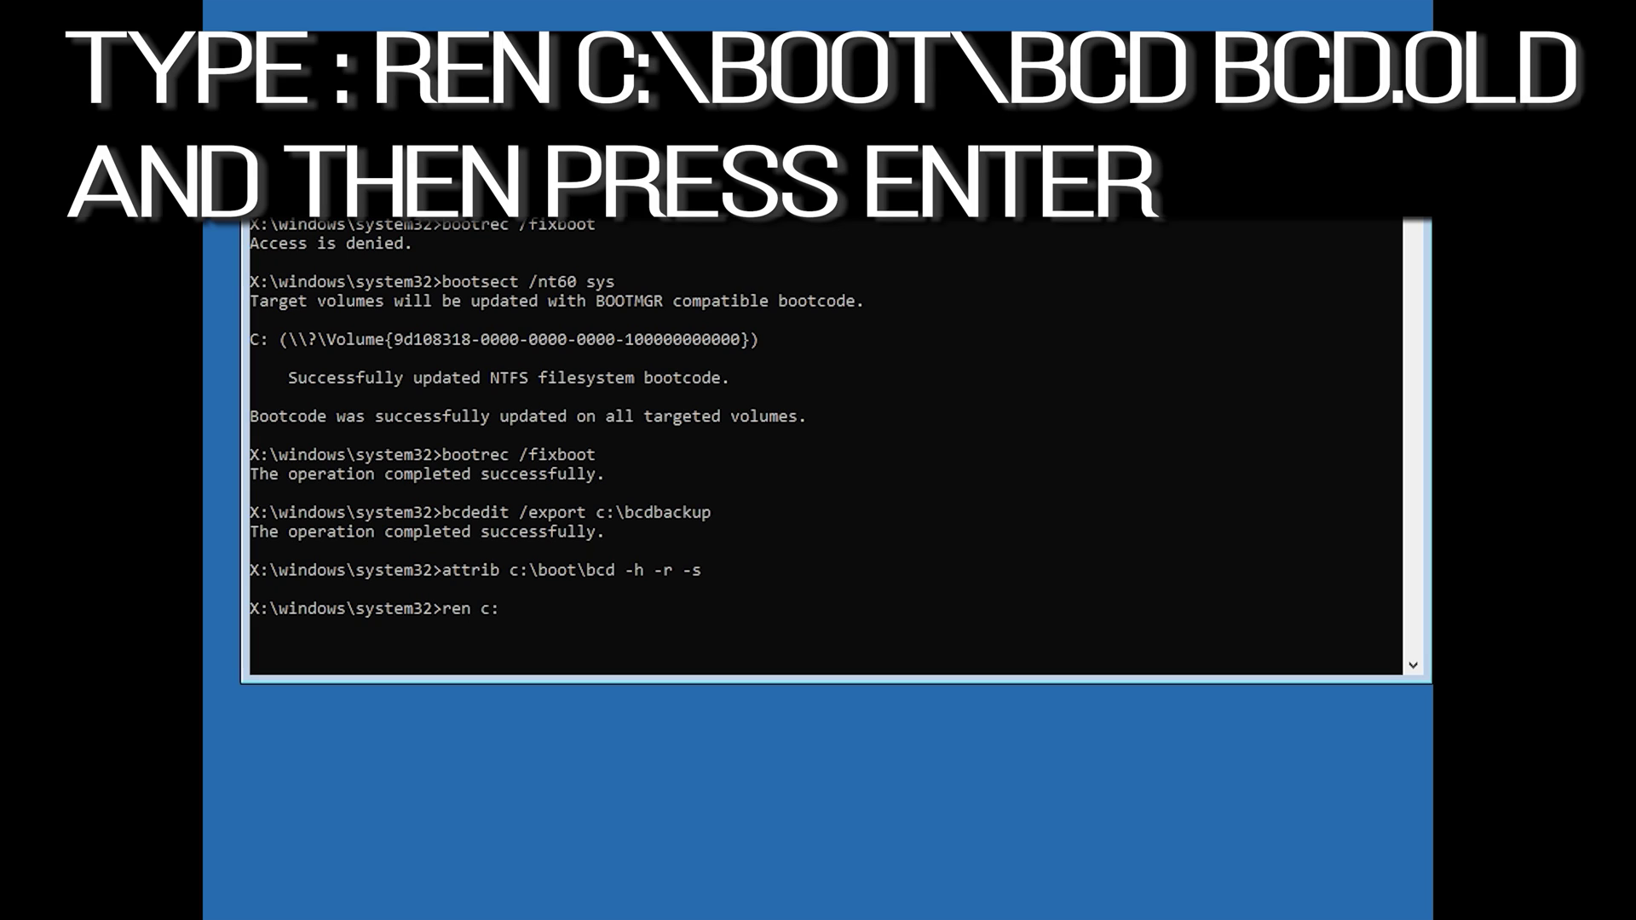
type("\\boot\\bcd bcd.old")
key("Return")
type("bootrec /rebuild")
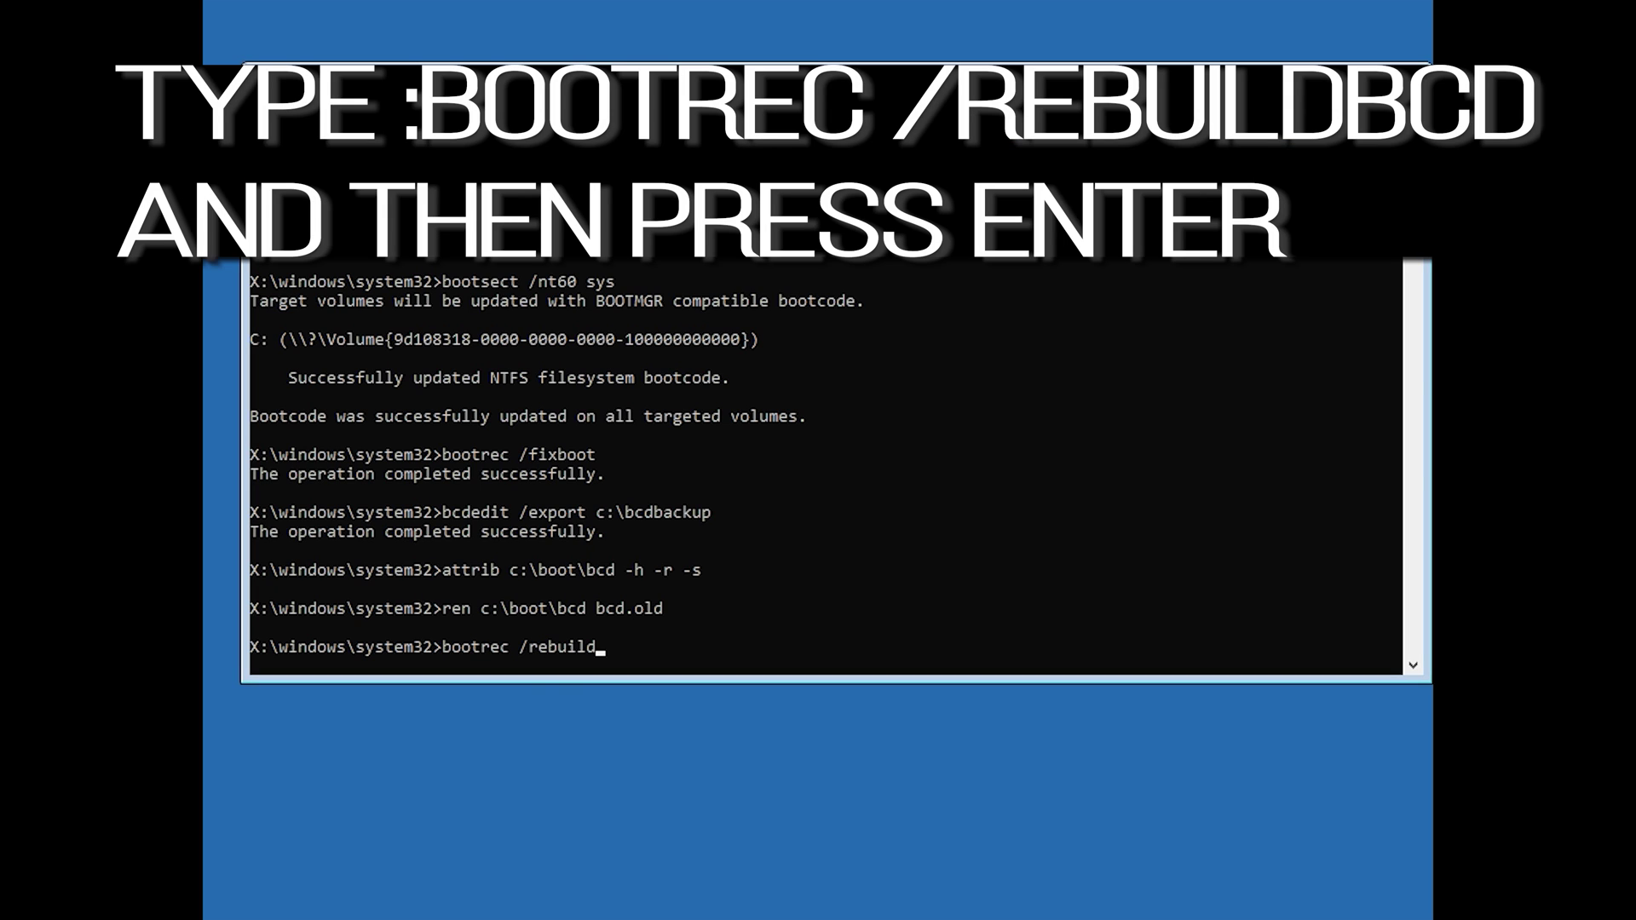
type("bcd")
key("Return")
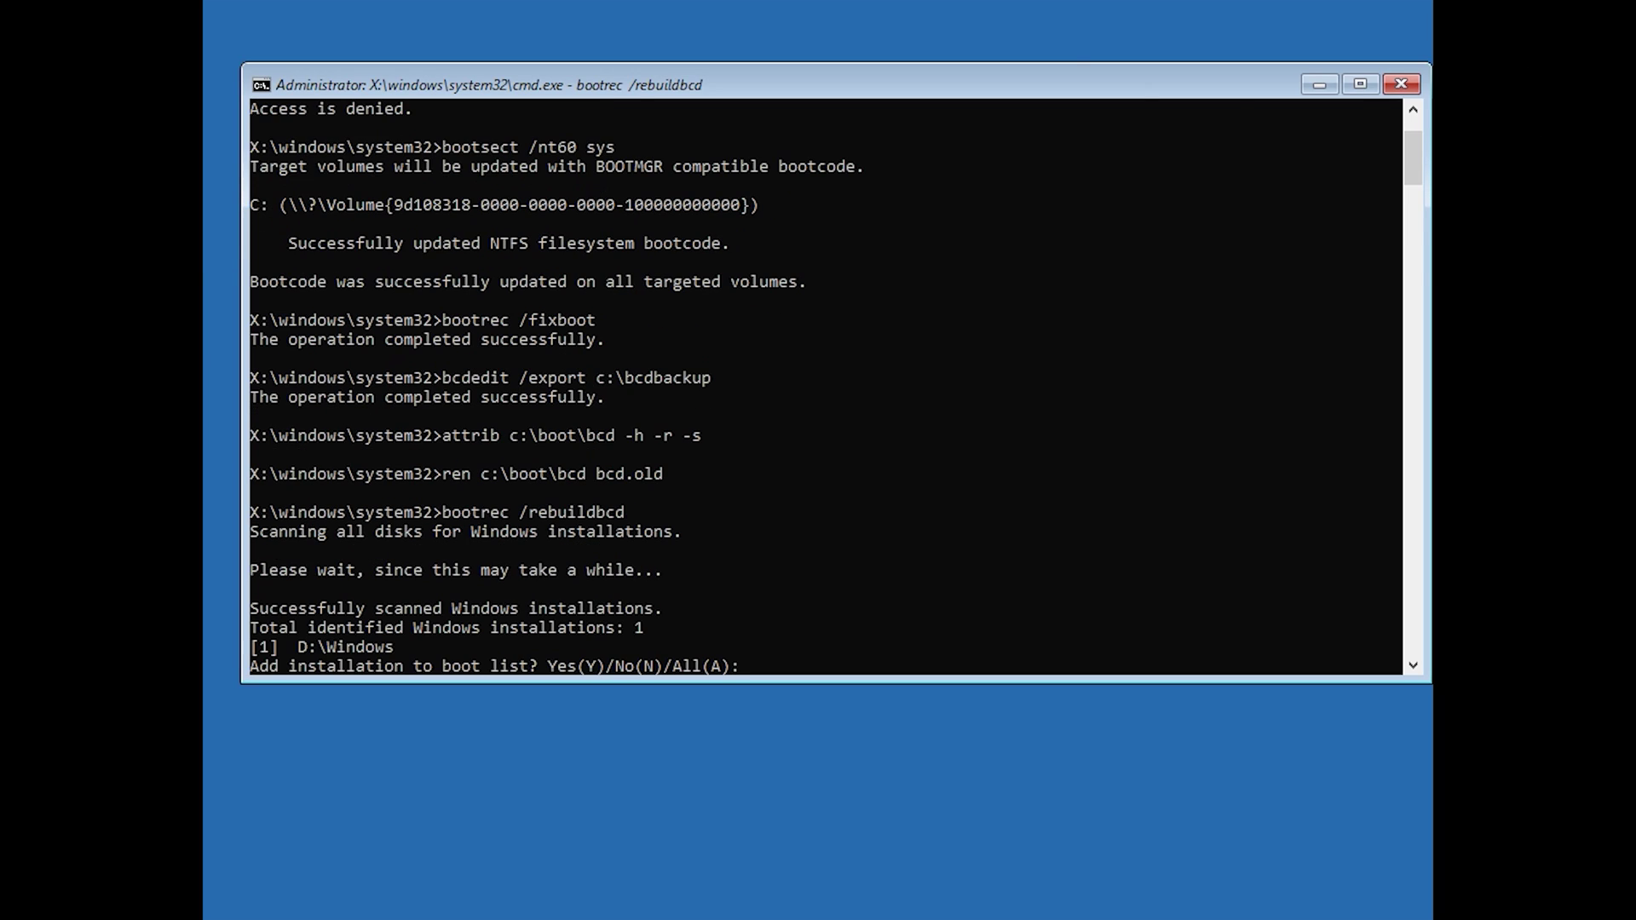
Answer Y to add the D:\Windows installation to the boot list, then exit Command Prompt
type("y")
key("Return")
type("exit")
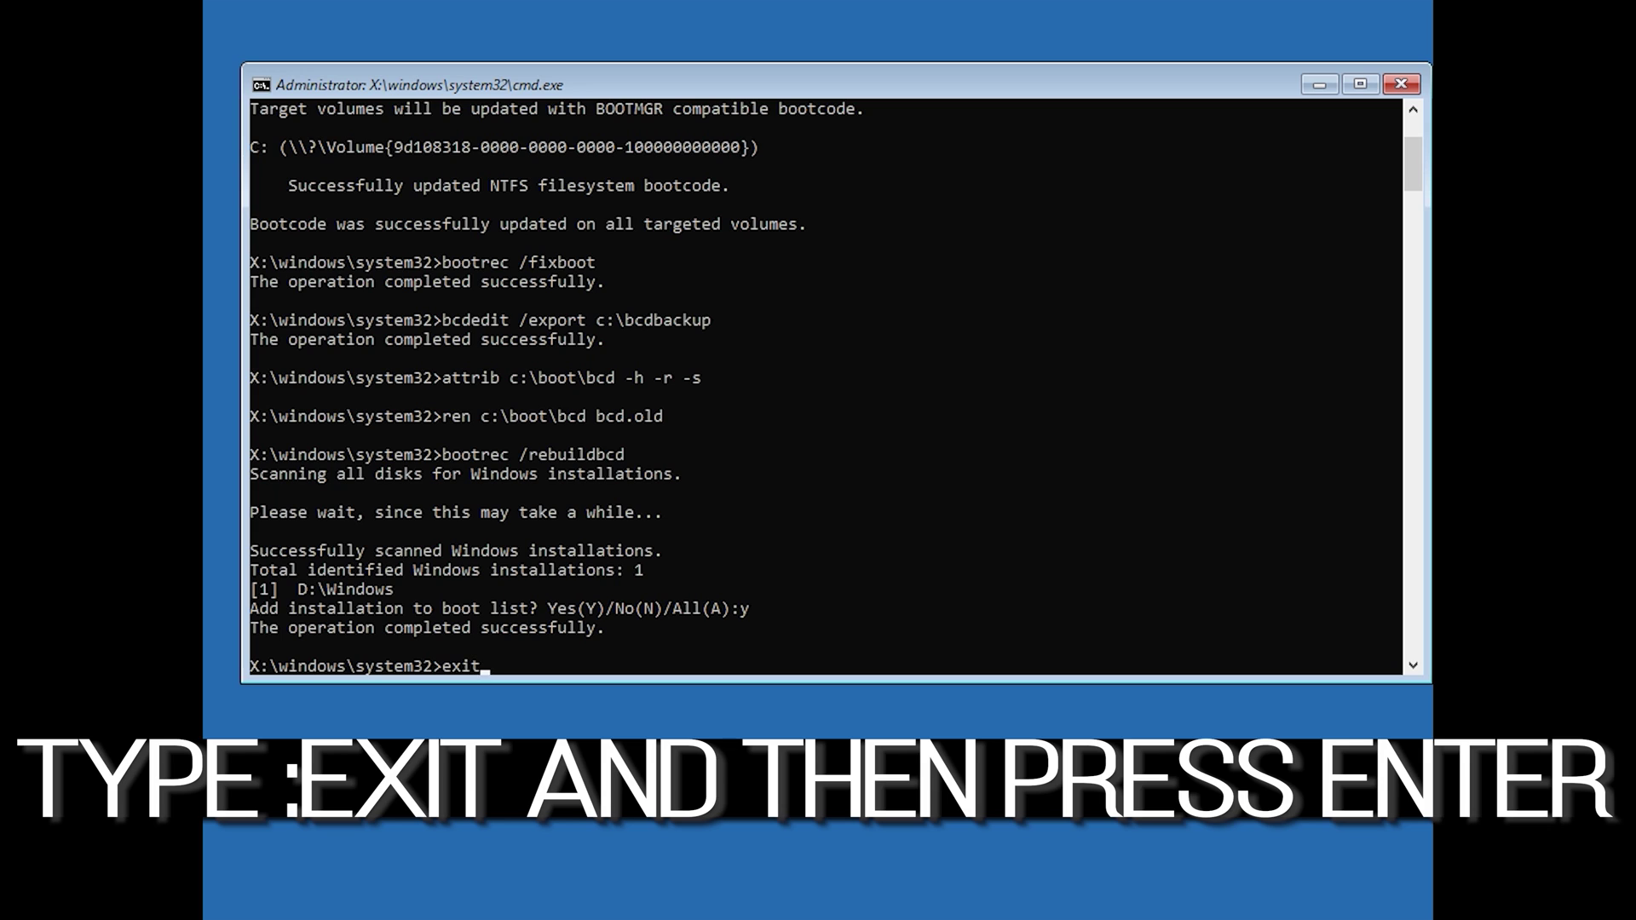
key("Return")
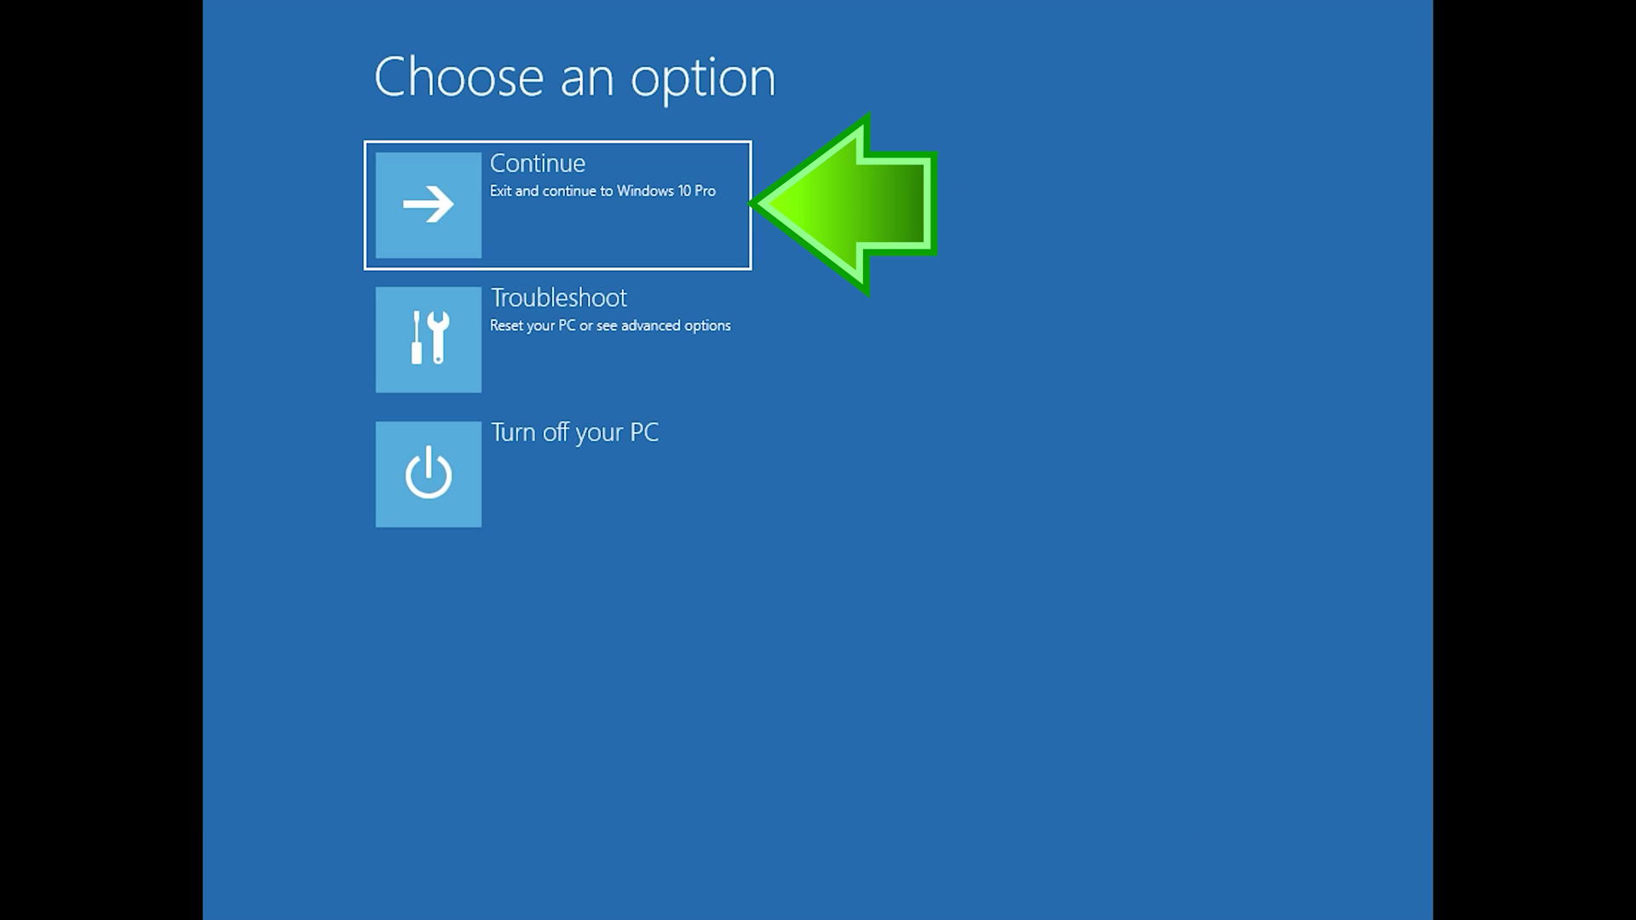